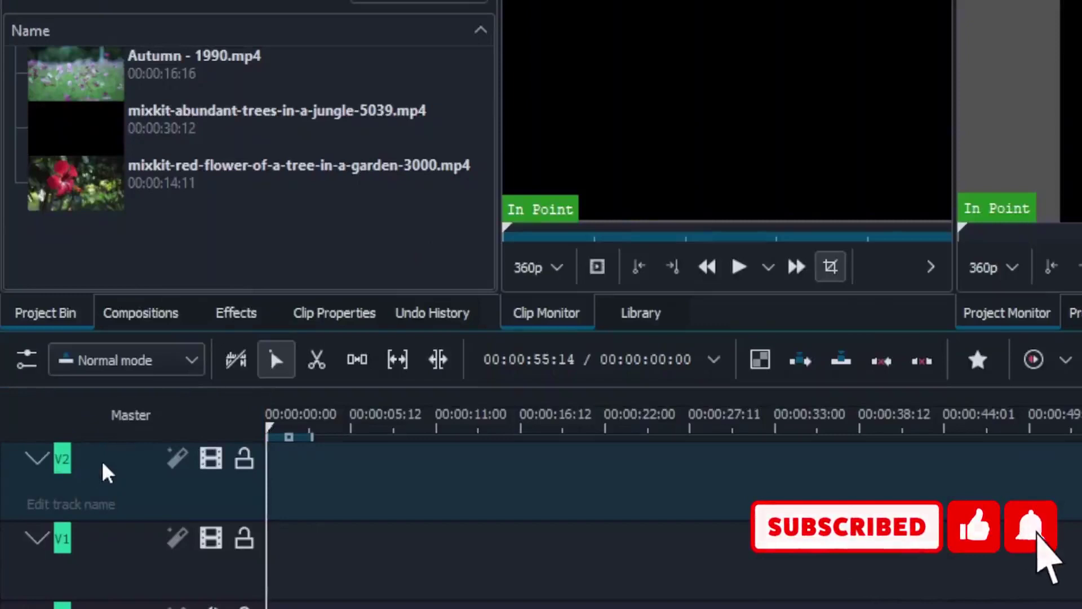
Insert one new video track, V3, above V2 and make it the active track
{"action": "right_click", "coordinate": [104, 469]}
{"action": "left_click", "coordinate": [139, 480]}
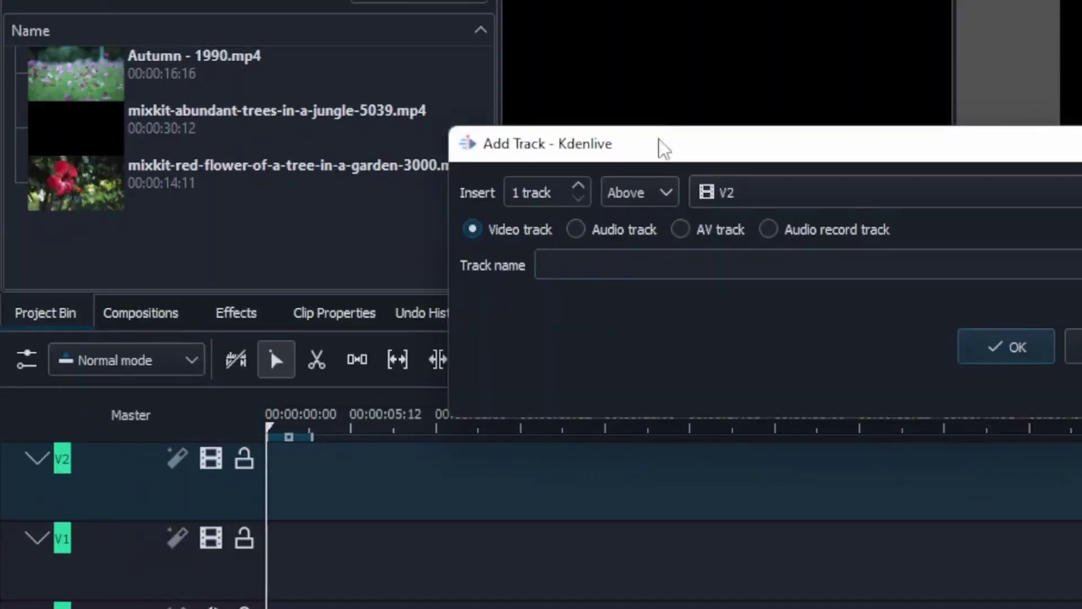
{"action": "left_click", "coordinate": [1006, 348]}
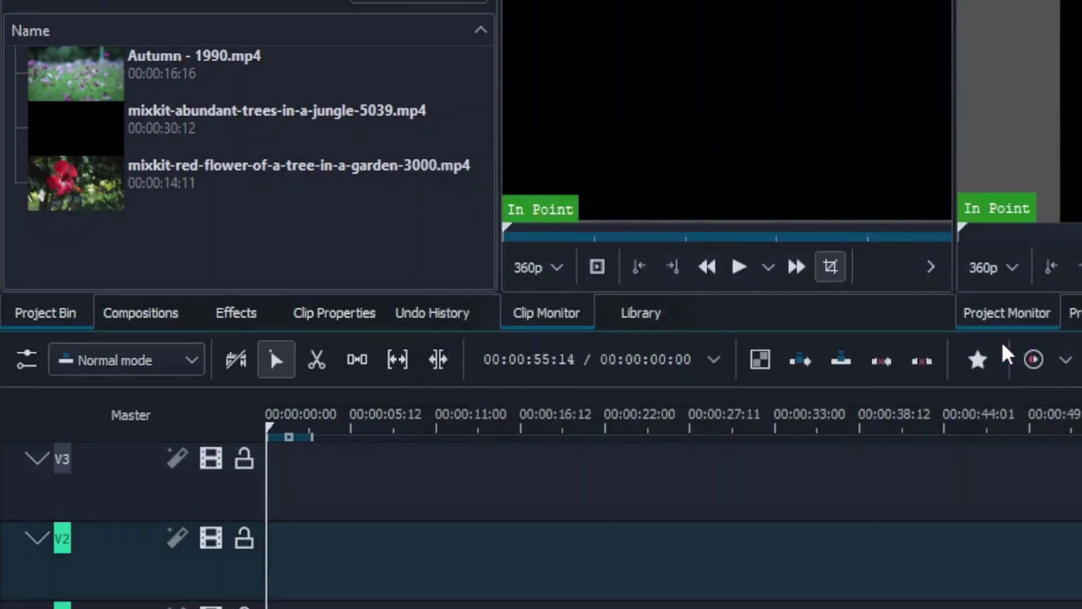
{"action": "left_click", "coordinate": [82, 470]}
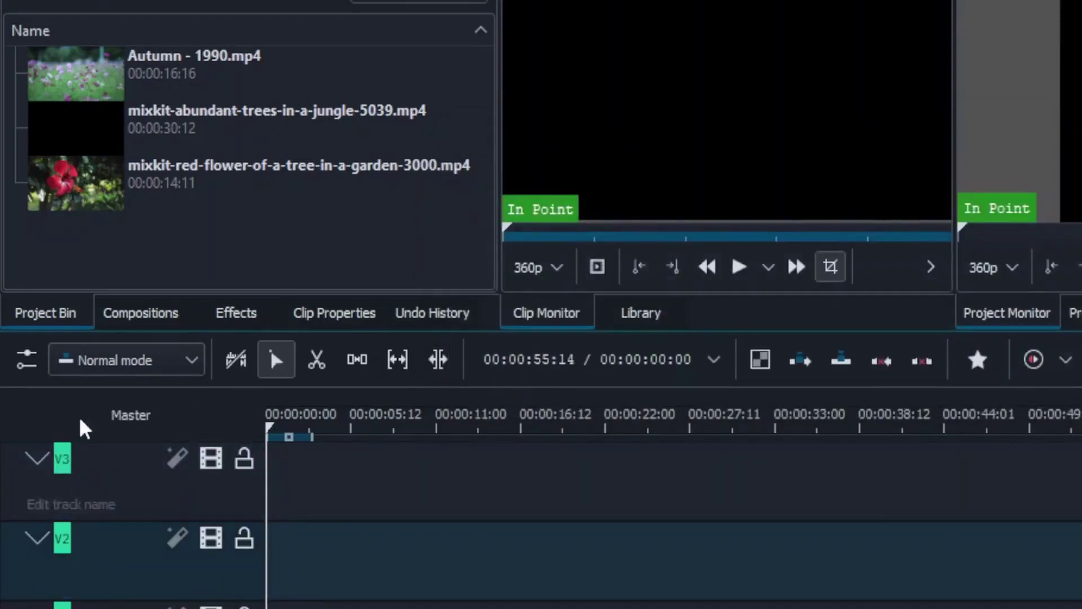
Place the red-flower clip at the start of the timeline
{"action": "left_click", "coordinate": [82, 186]}
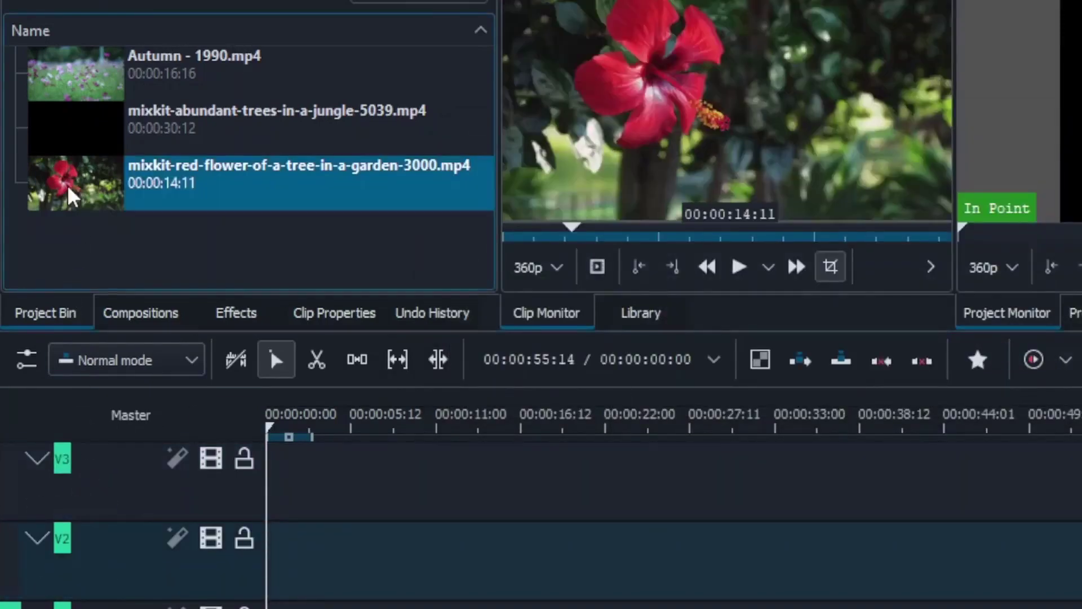
{"action": "left_click_drag", "start_coordinate": [116, 194], "coordinate": [357, 602]}
{"action": "left_click", "coordinate": [83, 248]}
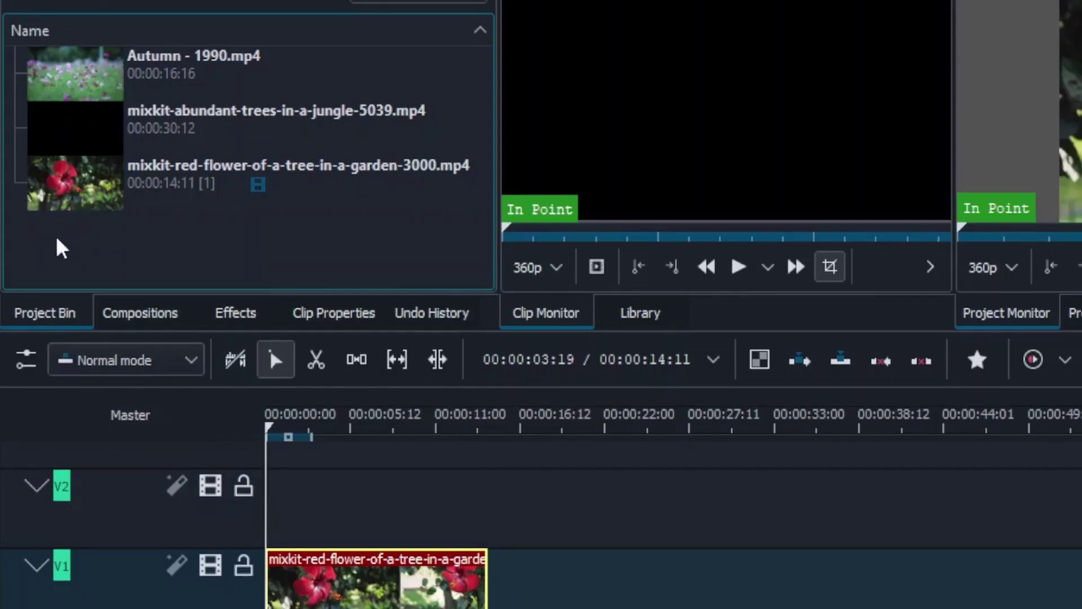
Create a vertically centred title clip reading 'SPLIT TEXT'
{"action": "right_click", "coordinate": [63, 244]}
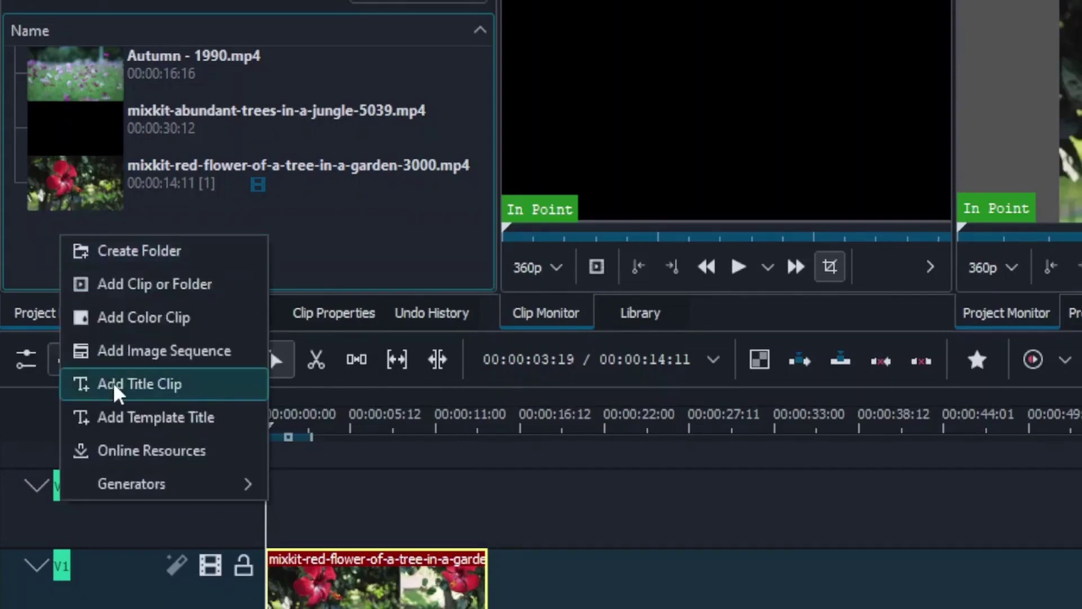
{"action": "left_click", "coordinate": [86, 385]}
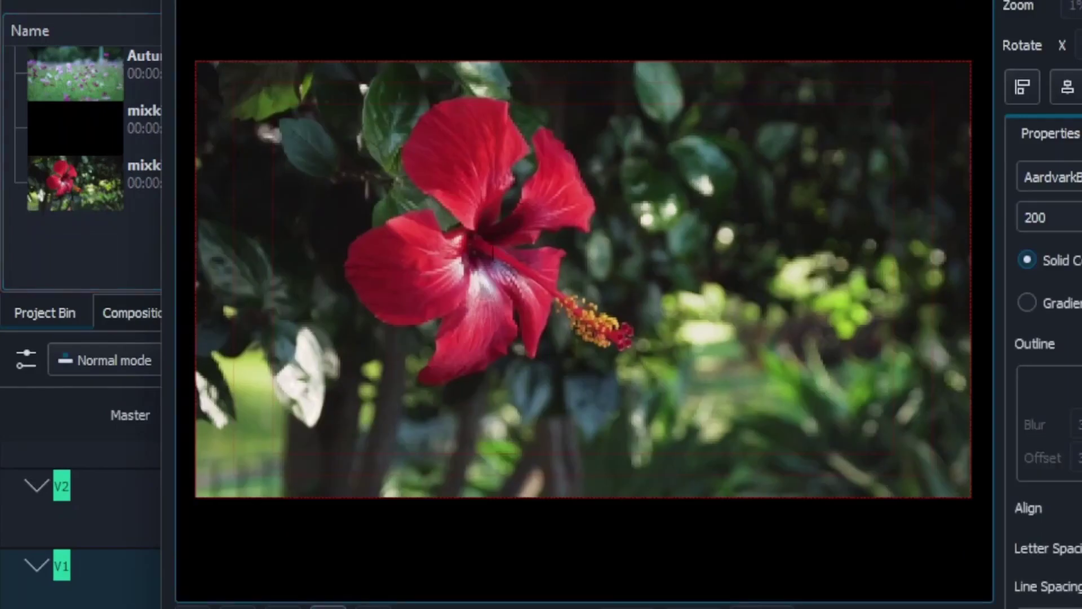
{"action": "left_click", "coordinate": [493, 265]}
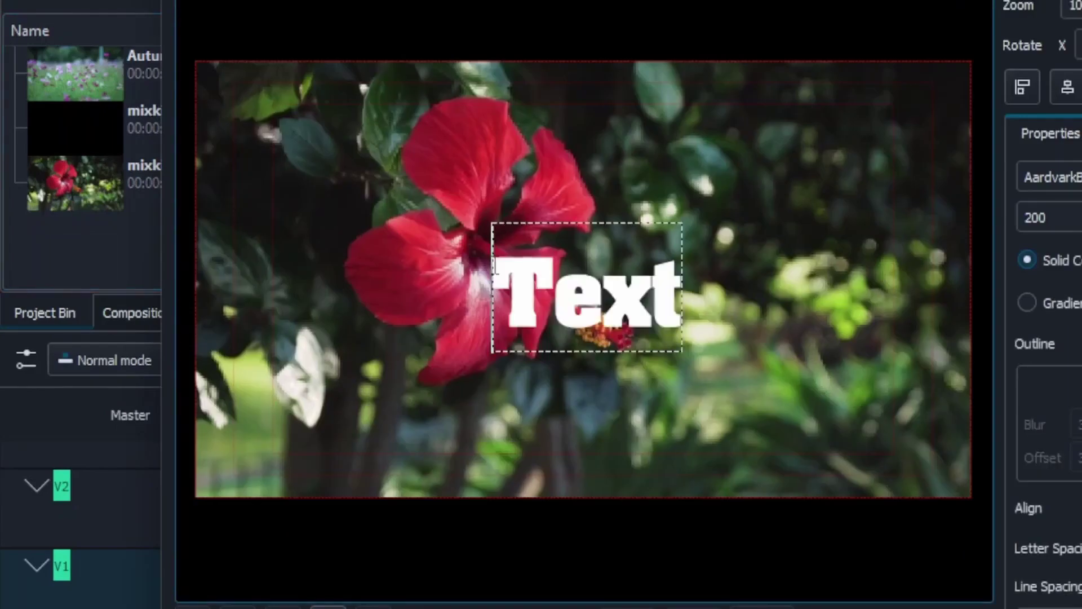
{"action": "type", "text": "SPLIT TEXT"}
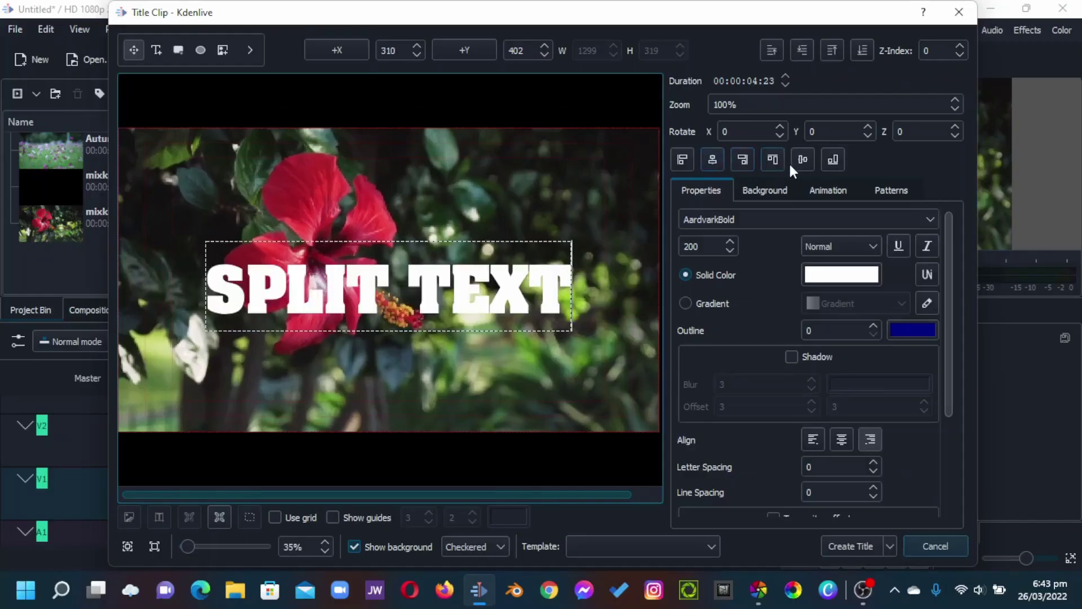
{"action": "left_click", "coordinate": [807, 158]}
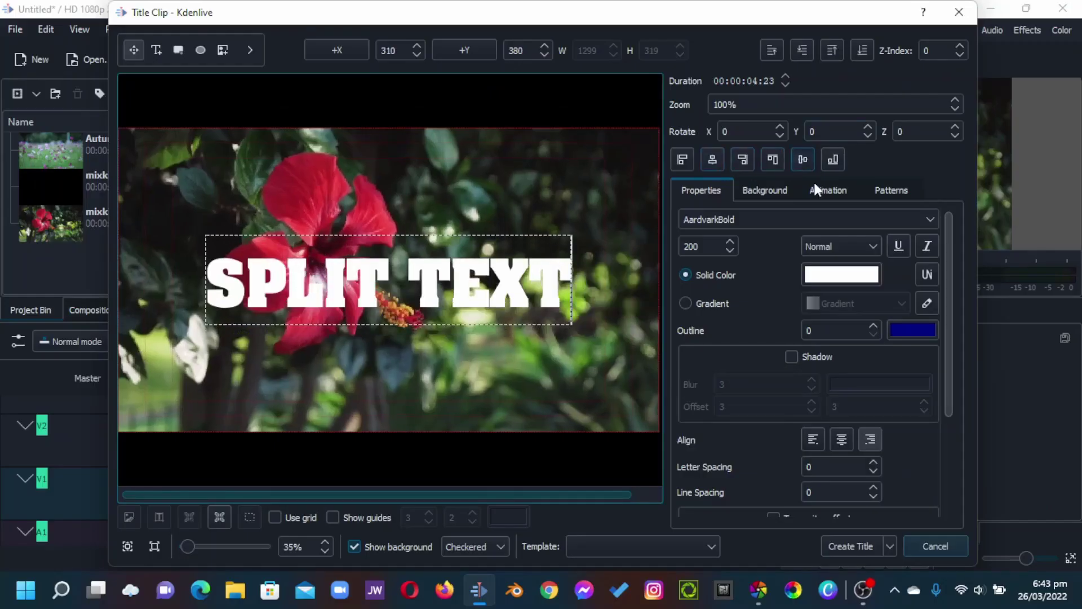
{"action": "left_click", "coordinate": [851, 546]}
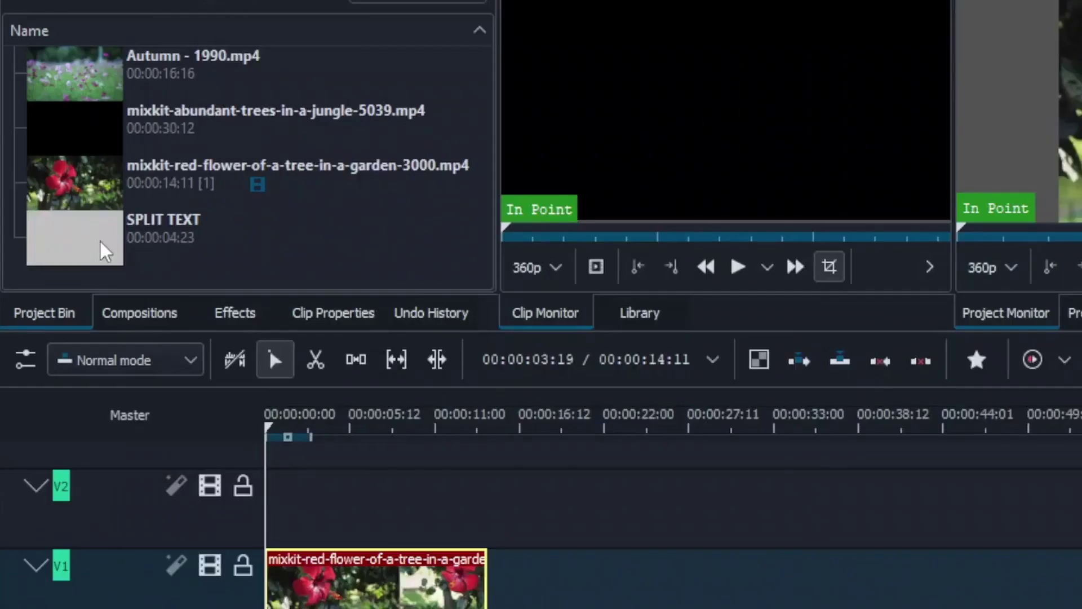
Duplicate the SPLIT TEXT title clip in the Project Bin
{"action": "left_click", "coordinate": [71, 266]}
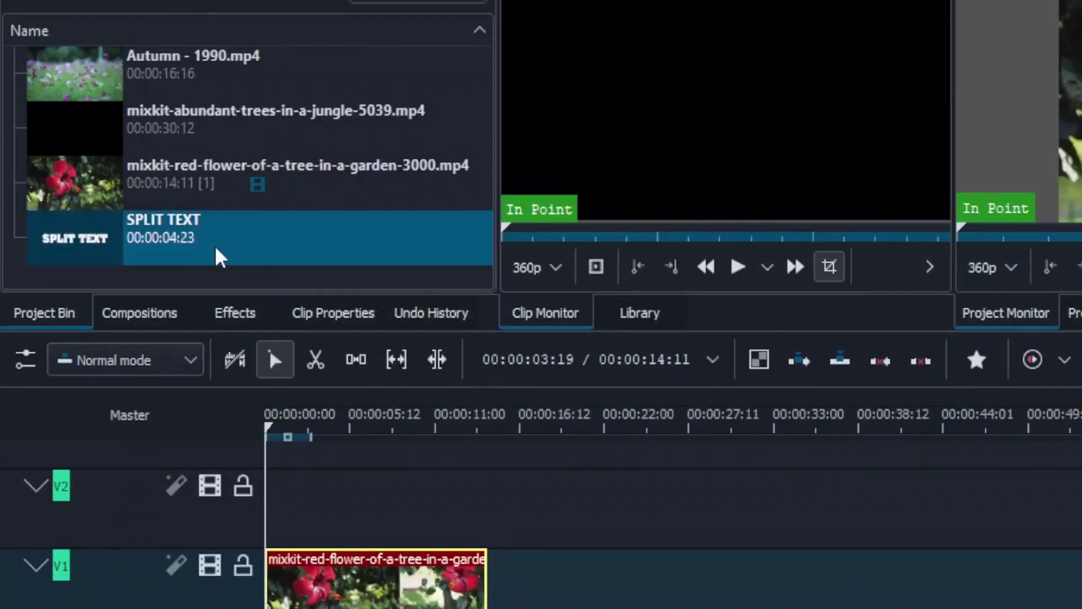
{"action": "right_click", "coordinate": [76, 235]}
{"action": "left_click", "coordinate": [58, 240]}
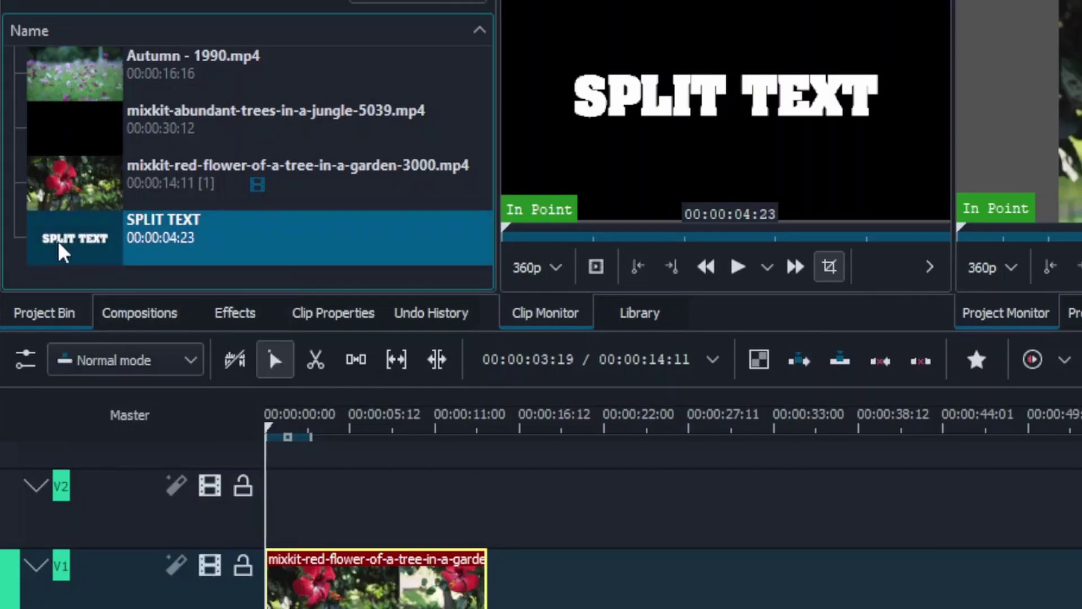
{"action": "right_click", "coordinate": [59, 244]}
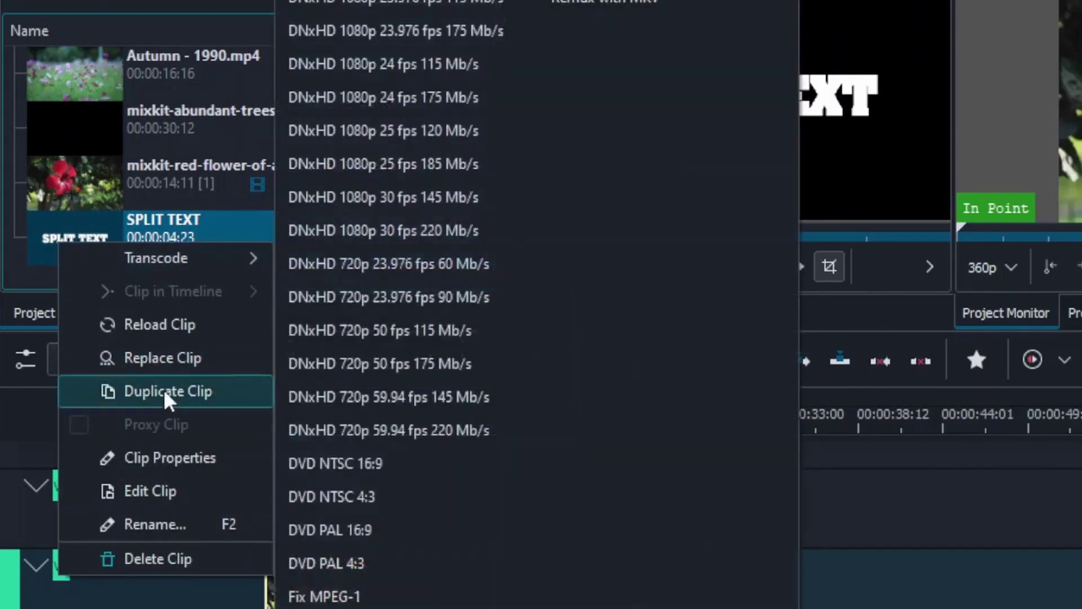
{"action": "left_click", "coordinate": [167, 392]}
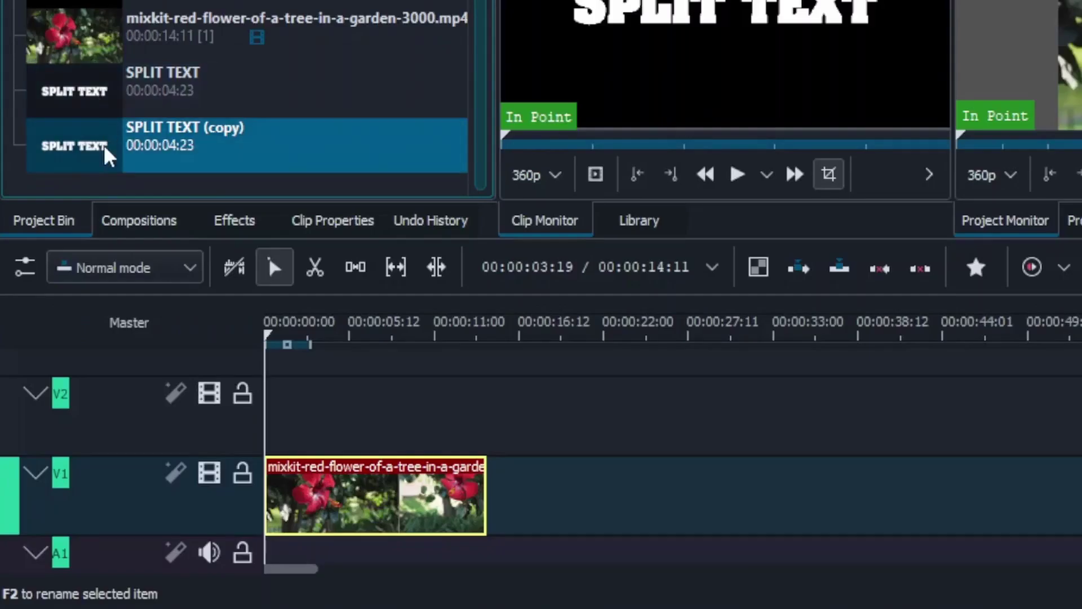
Place the SPLIT TEXT (copy) title at the start of V2 and V3
{"action": "left_click_drag", "start_coordinate": [107, 157], "coordinate": [274, 495]}
{"action": "left_click_drag", "start_coordinate": [82, 152], "coordinate": [243, 416]}
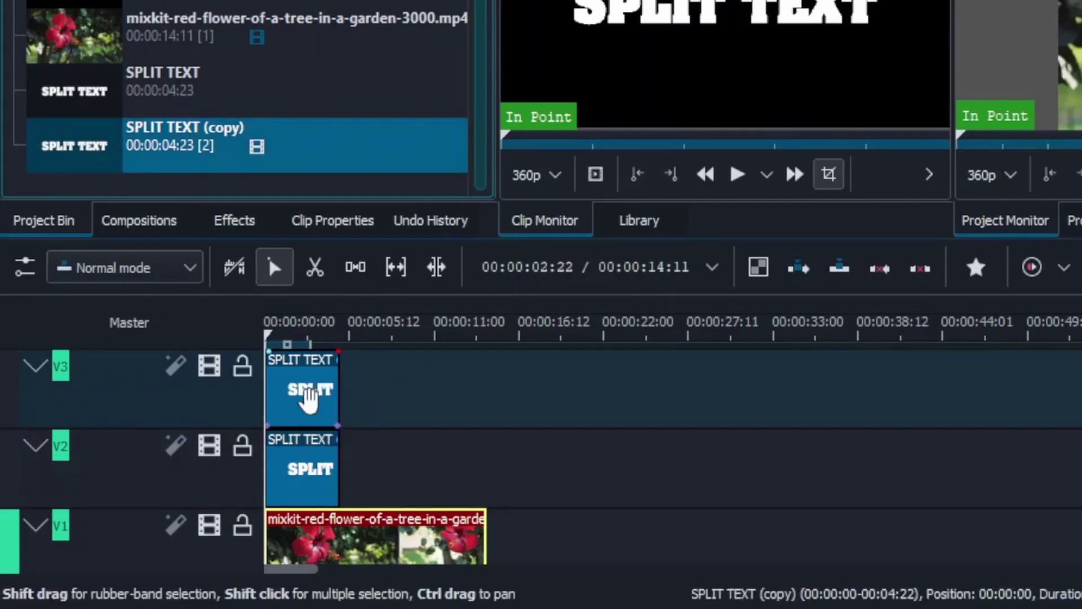
{"action": "left_click", "coordinate": [306, 397]}
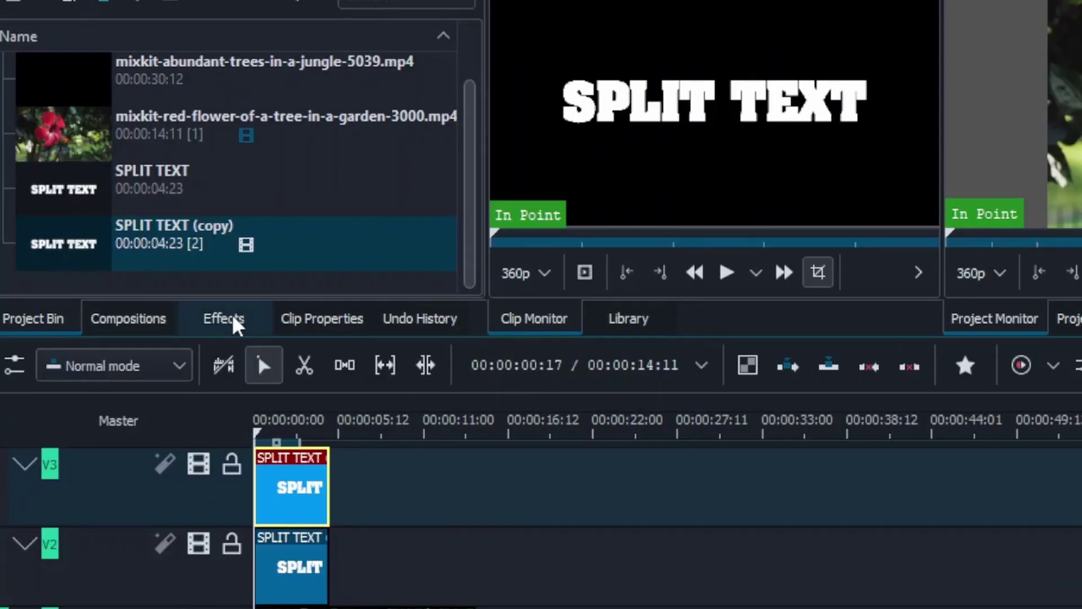
Apply the Rotoscoping video effect to the title clips on V3 and V2
{"action": "left_click", "coordinate": [234, 325]}
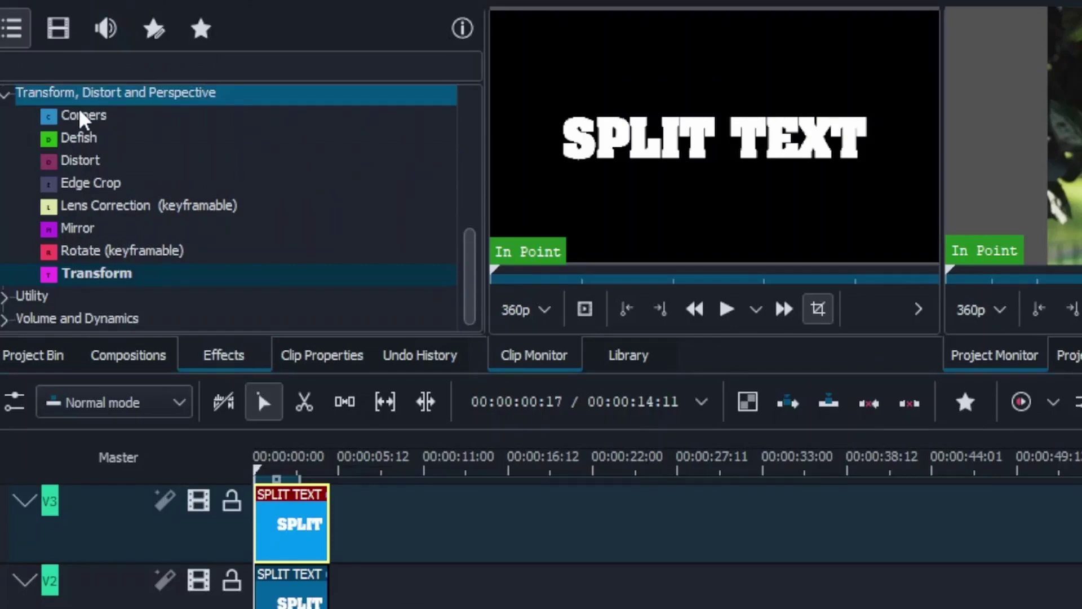
{"action": "left_click", "coordinate": [19, 92]}
{"action": "scroll", "coordinate": [129, 123], "scroll_direction": "up", "scroll_amount": 3}
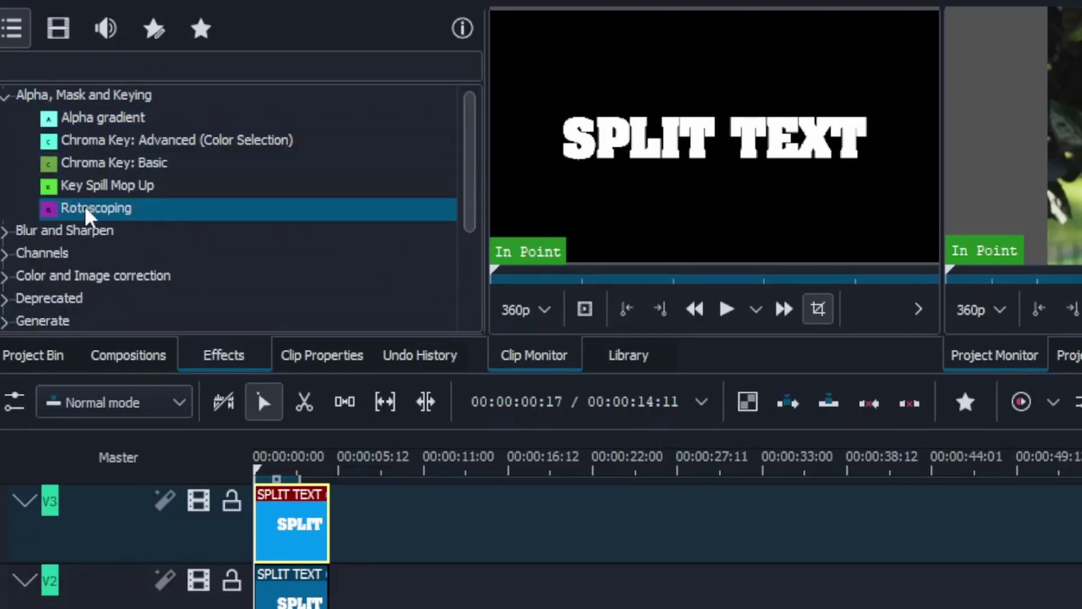
{"action": "left_click", "coordinate": [70, 30]}
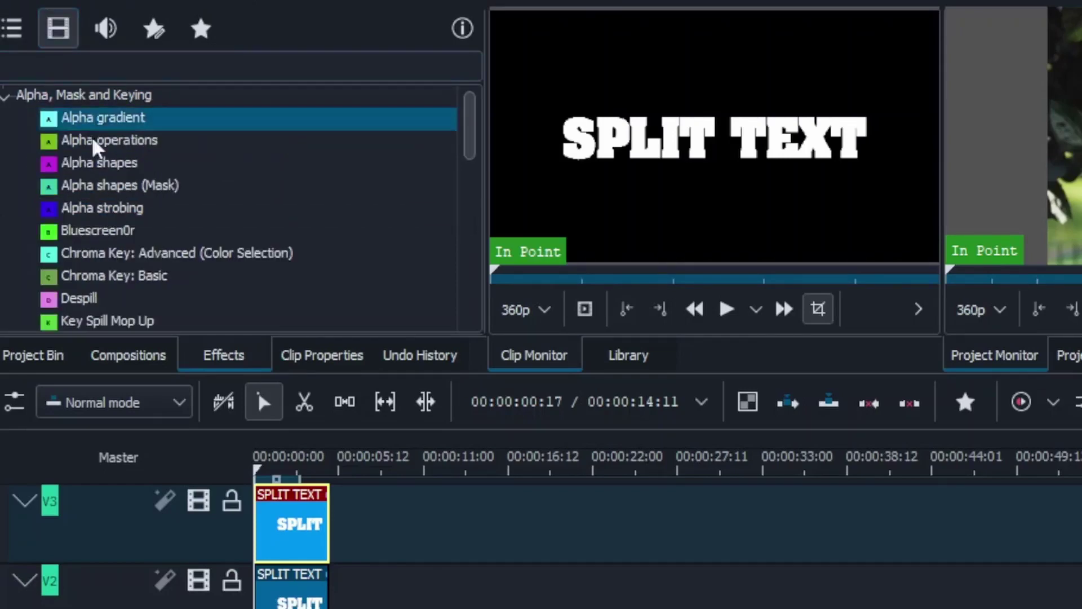
{"action": "scroll", "coordinate": [98, 152], "scroll_direction": "down", "scroll_amount": 3}
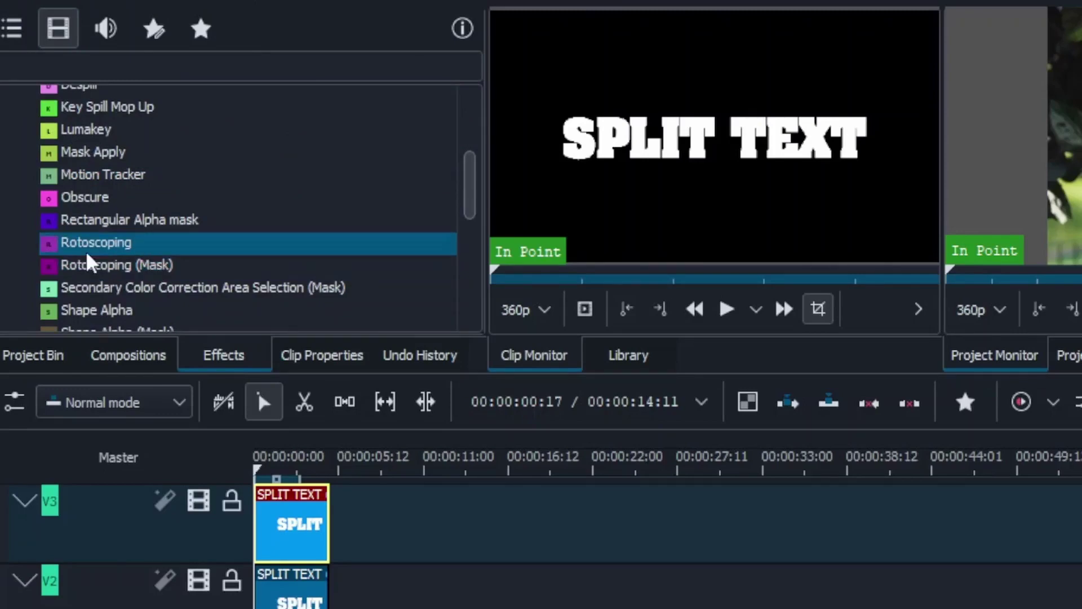
{"action": "left_click_drag", "start_coordinate": [79, 253], "coordinate": [297, 544]}
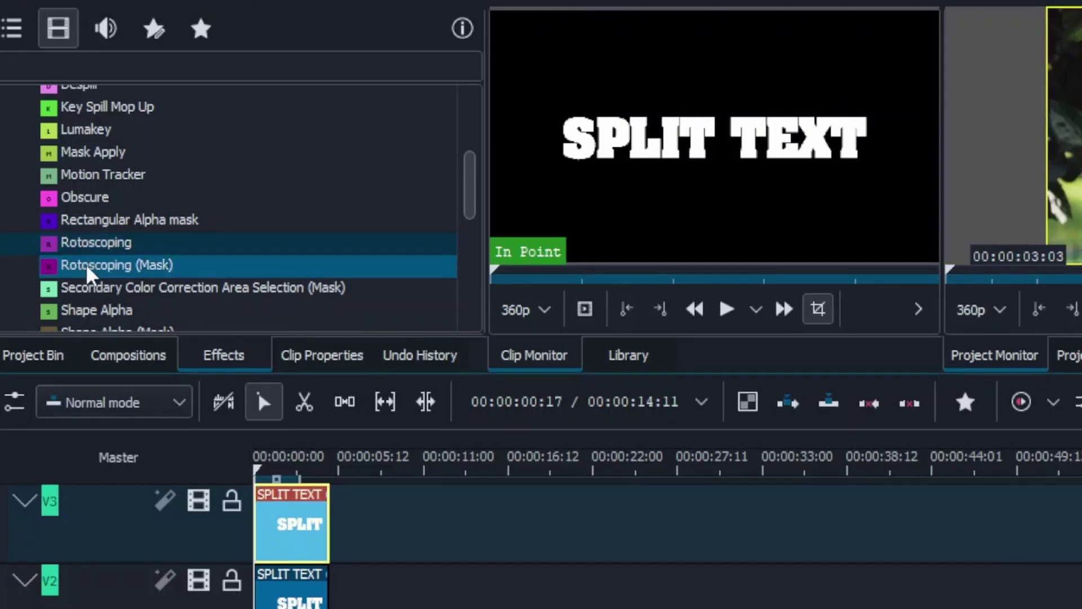
{"action": "left_click_drag", "start_coordinate": [90, 243], "coordinate": [287, 607]}
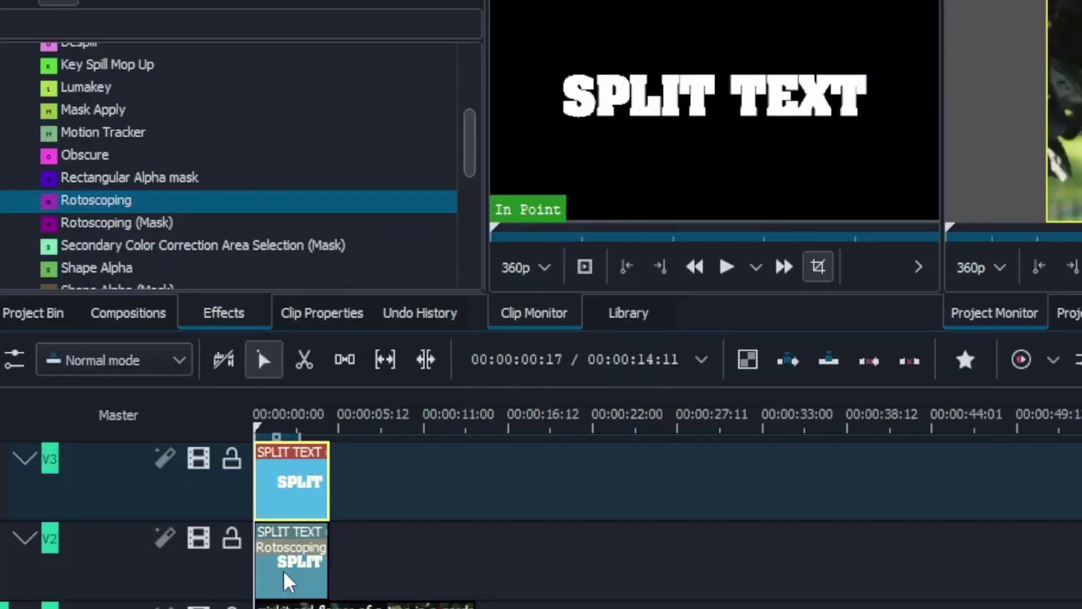
{"action": "left_click", "coordinate": [287, 582]}
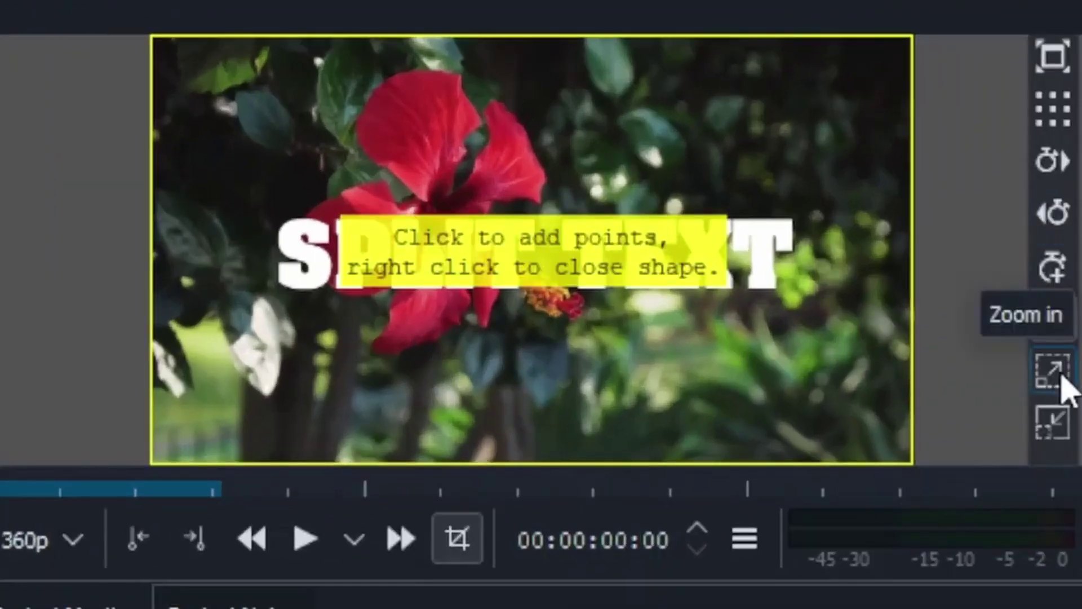
With the monitor zoomed out, draw a closed four-point mask below the diagonal through SPLIT TEXT
{"action": "left_click", "coordinate": [1052, 424]}
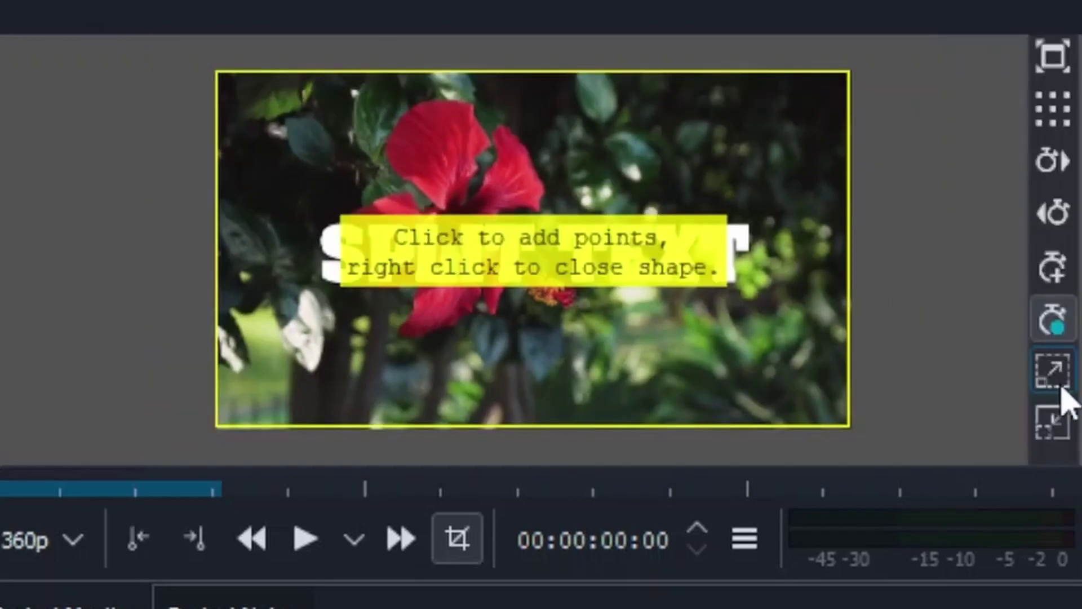
{"action": "left_click", "coordinate": [1064, 428]}
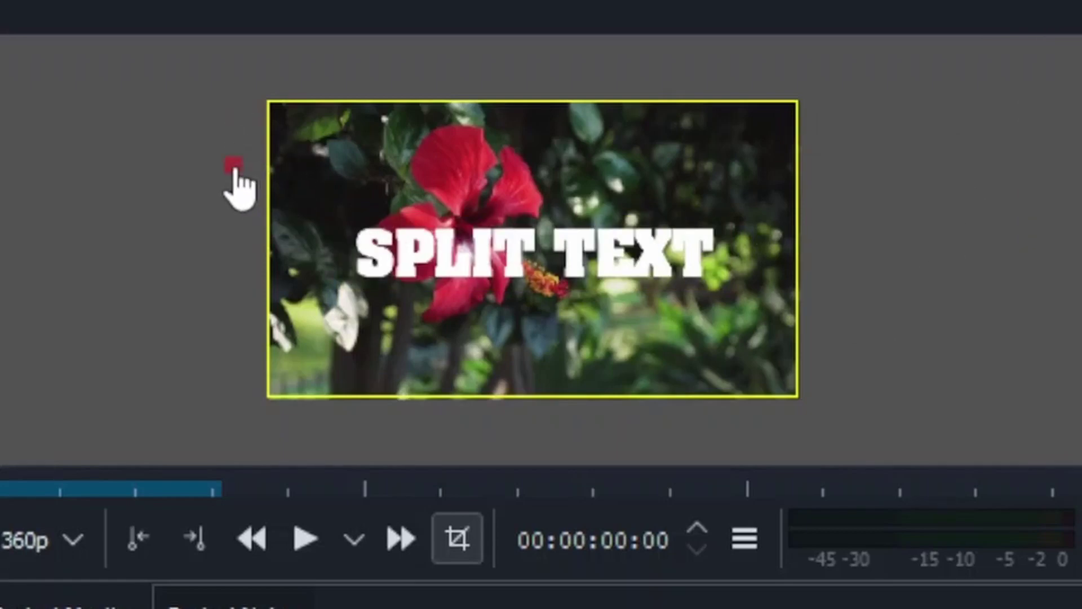
{"action": "left_click", "coordinate": [830, 325]}
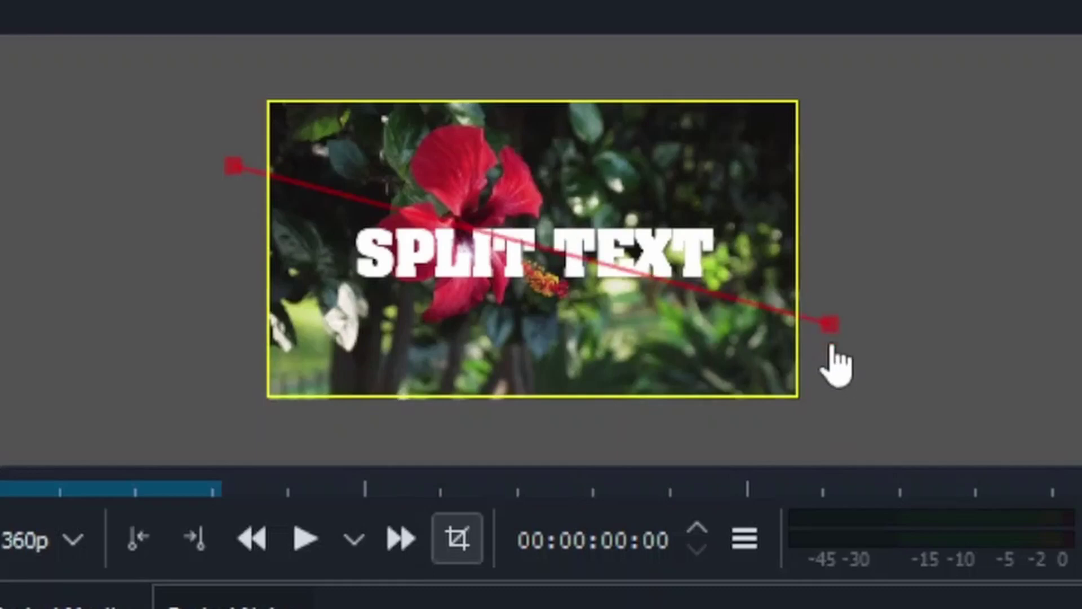
{"action": "left_click", "coordinate": [829, 418]}
{"action": "left_click", "coordinate": [242, 421]}
{"action": "left_click", "coordinate": [234, 165]}
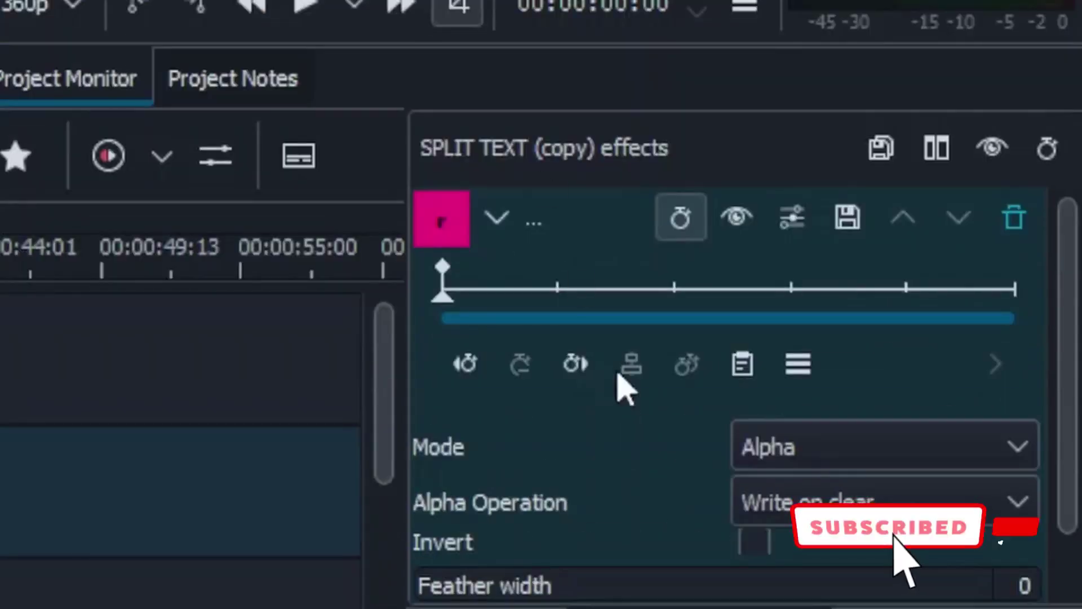
Change the Rotoscoping alpha operation from Write on clear to Subtract
{"action": "scroll", "coordinate": [573, 428], "scroll_direction": "down", "scroll_amount": 1}
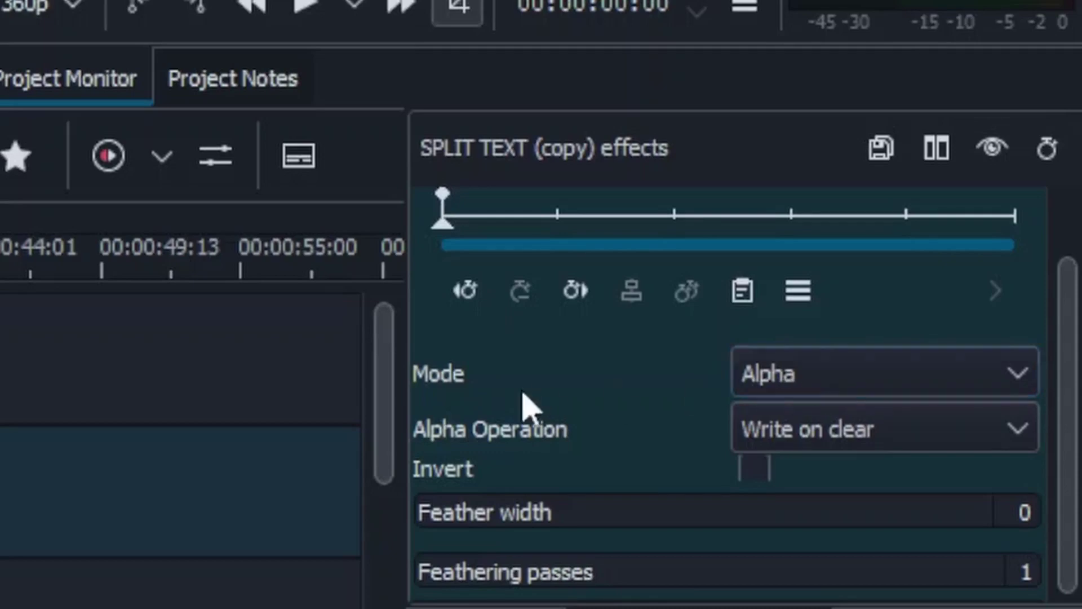
{"action": "left_click", "coordinate": [827, 438]}
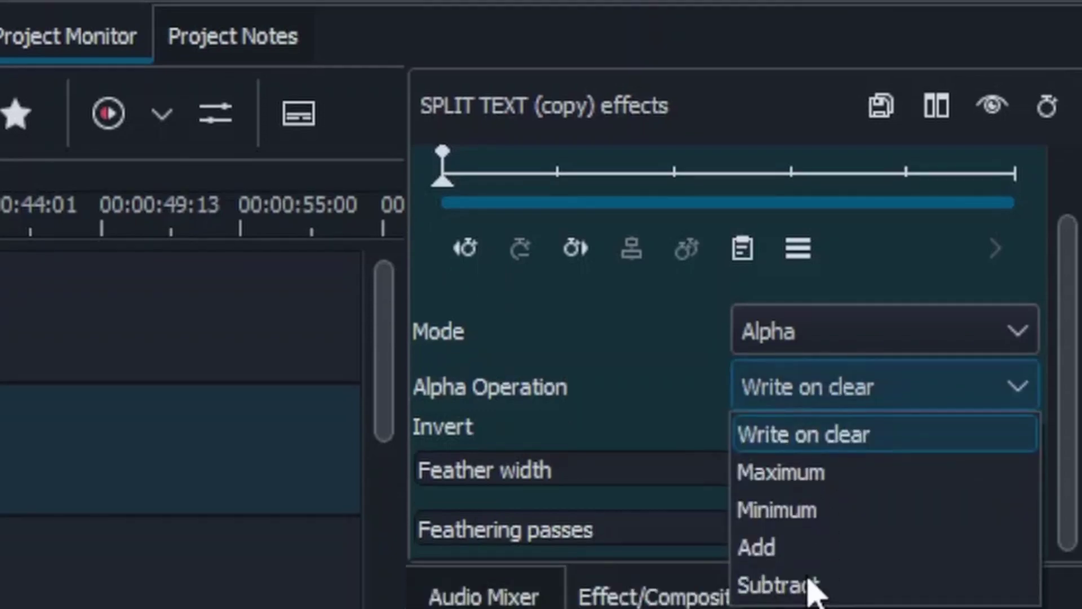
{"action": "left_click", "coordinate": [809, 584]}
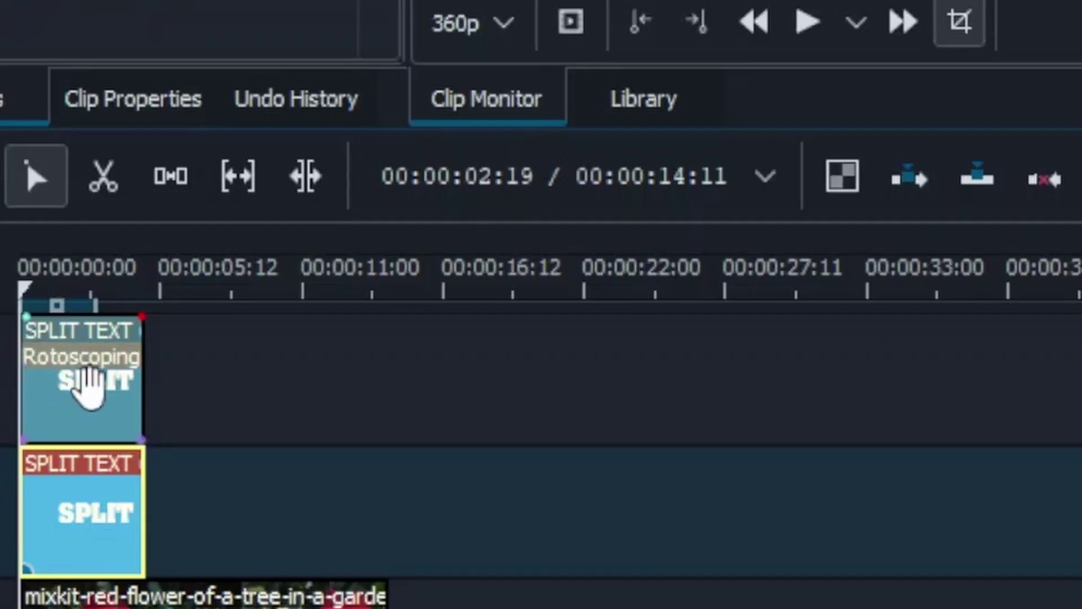
On the V3 title clip, draw a closed four-point mask over the upper part of the frame
{"action": "left_click", "coordinate": [86, 384]}
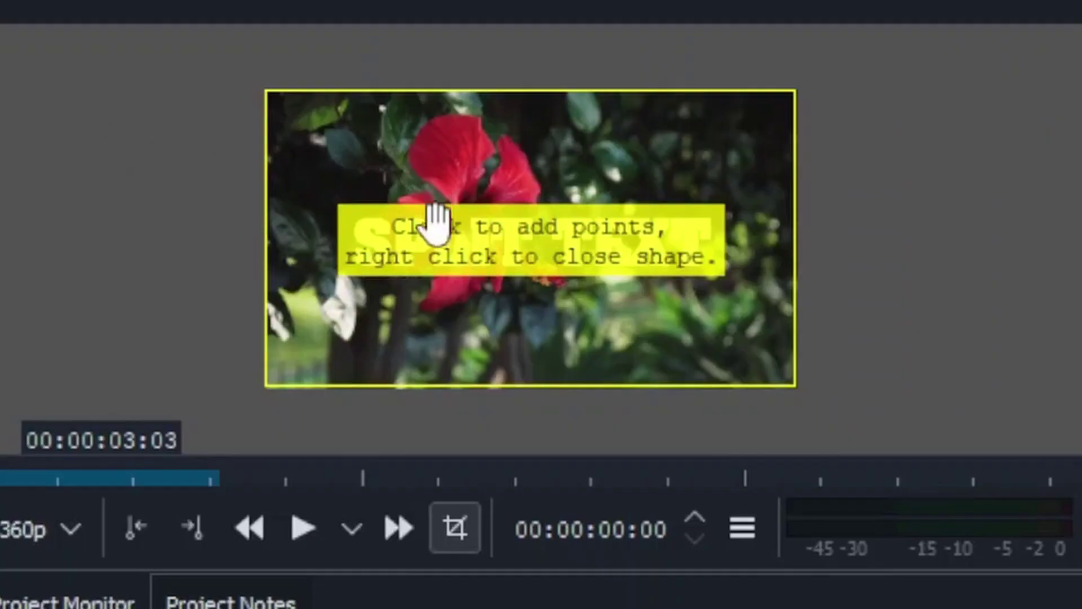
{"action": "left_click", "coordinate": [226, 182]}
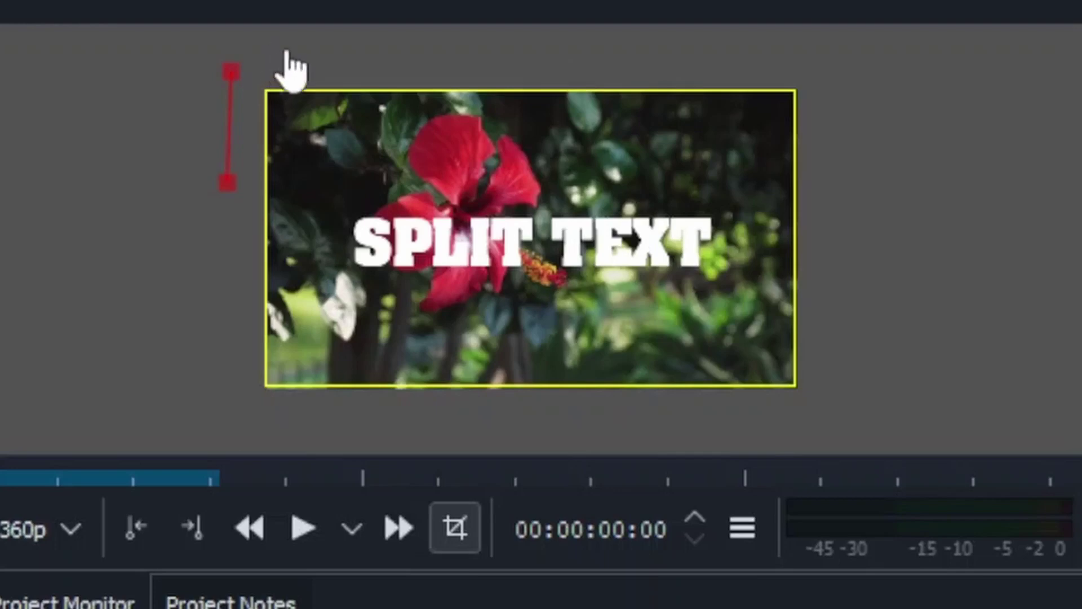
{"action": "left_click", "coordinate": [807, 79]}
{"action": "left_click", "coordinate": [818, 278]}
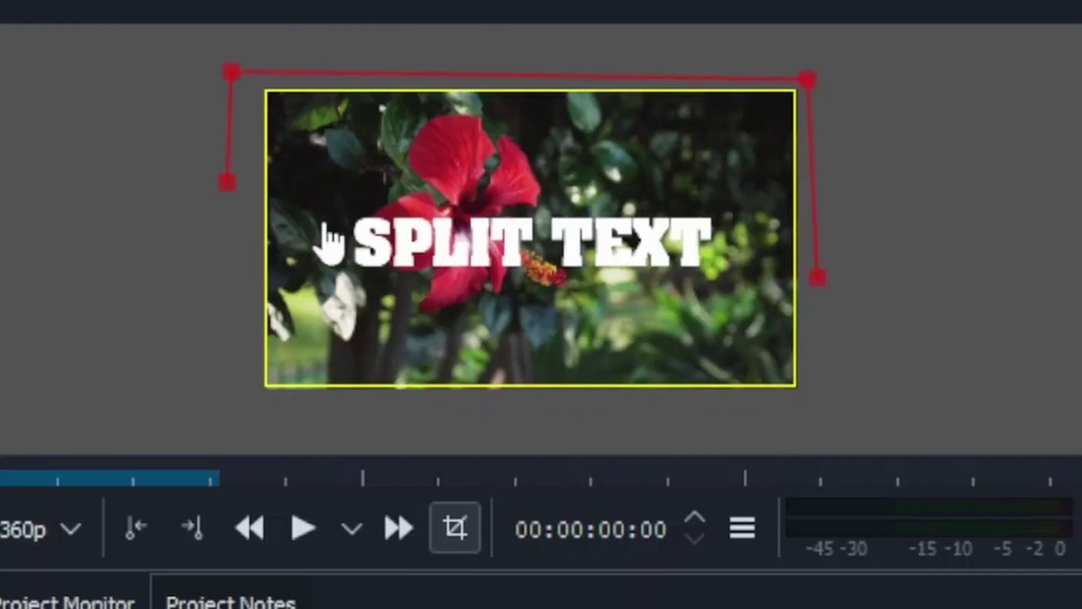
{"action": "left_click", "coordinate": [228, 181]}
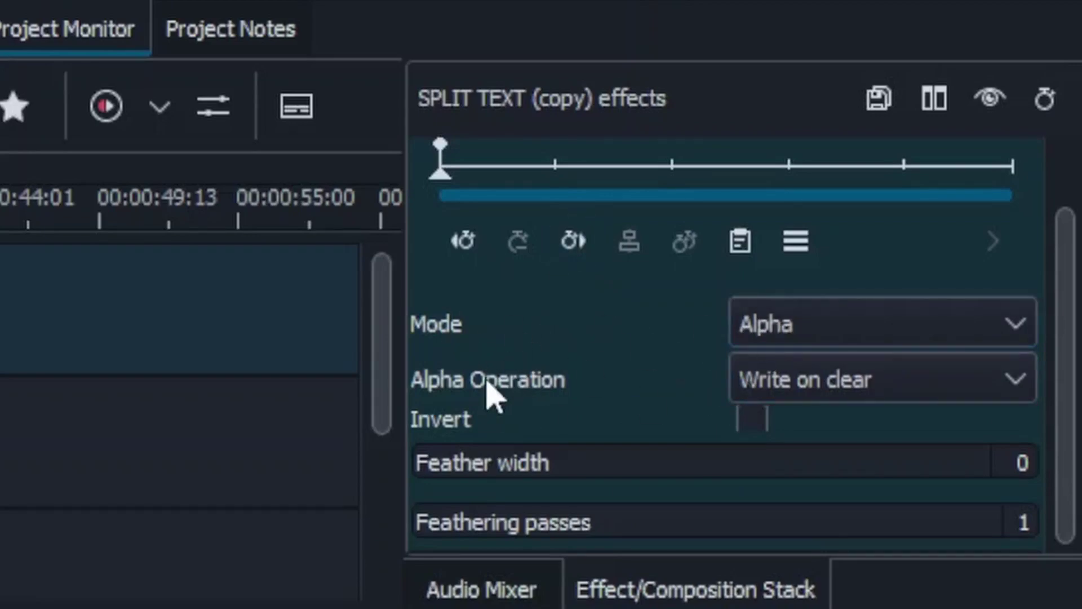
Set the V3 mask to Subtract with Invert on, and enable auto keyframing
{"action": "left_click", "coordinate": [824, 381]}
{"action": "left_click", "coordinate": [789, 578]}
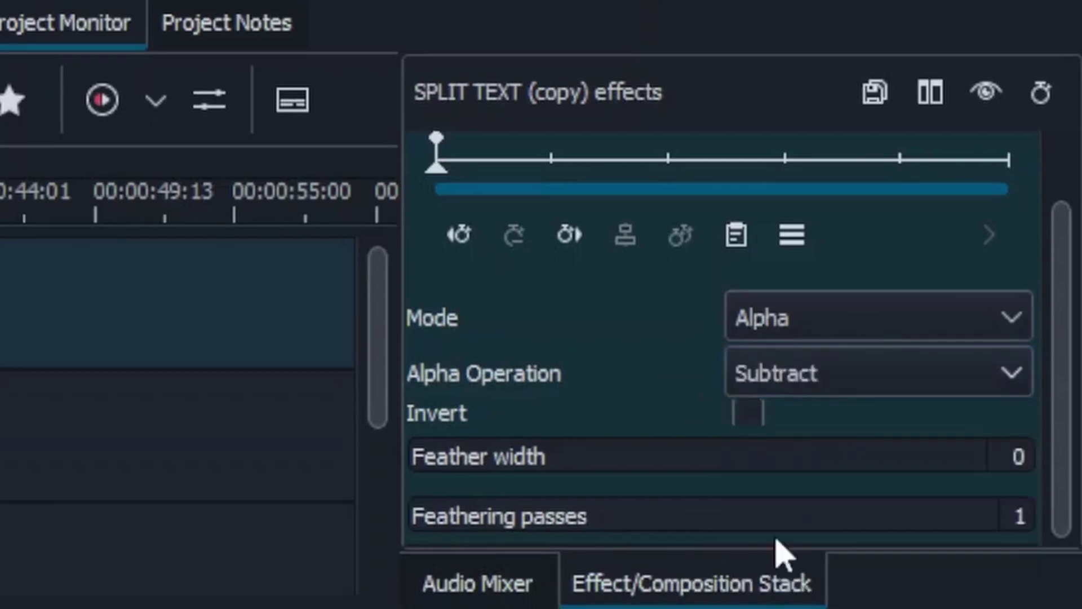
{"action": "left_click", "coordinate": [750, 417]}
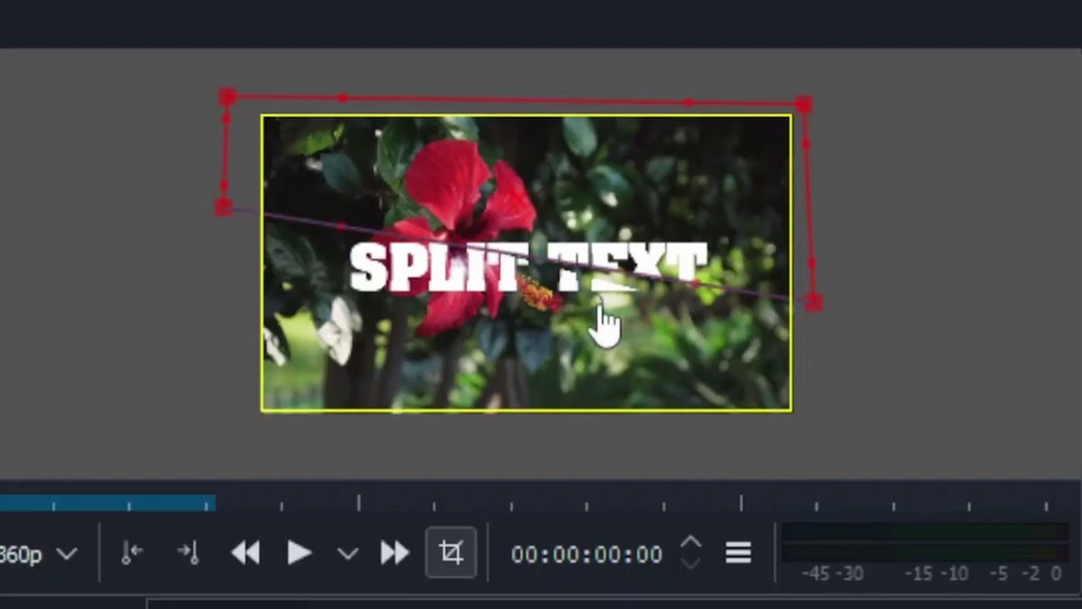
{"action": "left_click", "coordinate": [1049, 333]}
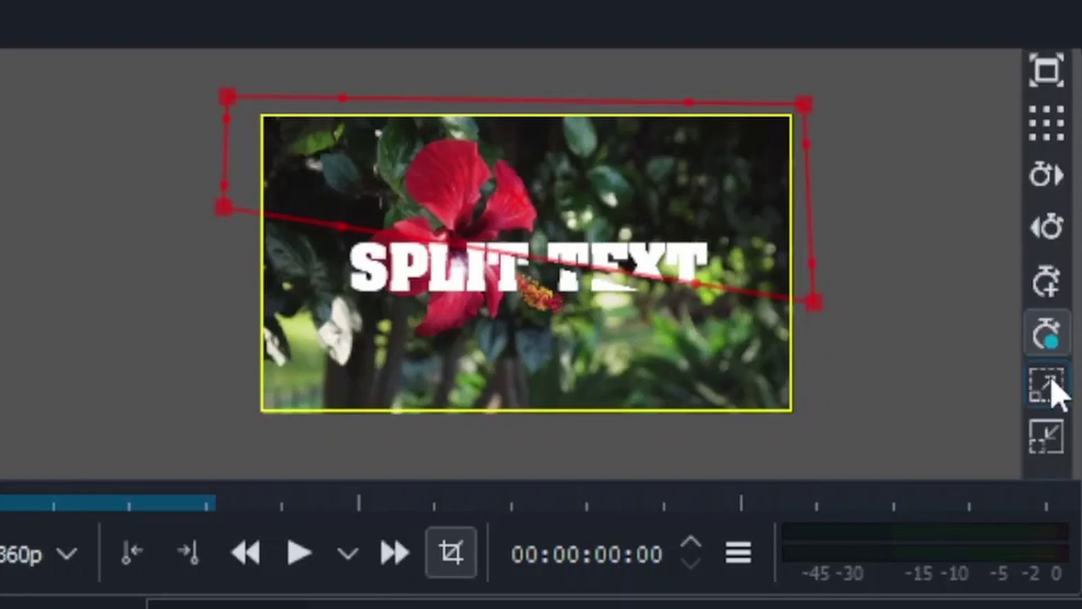
Drag the mask's end points so the cut runs upper-left to lower-right, then return to the start
{"action": "left_click", "coordinate": [1050, 386]}
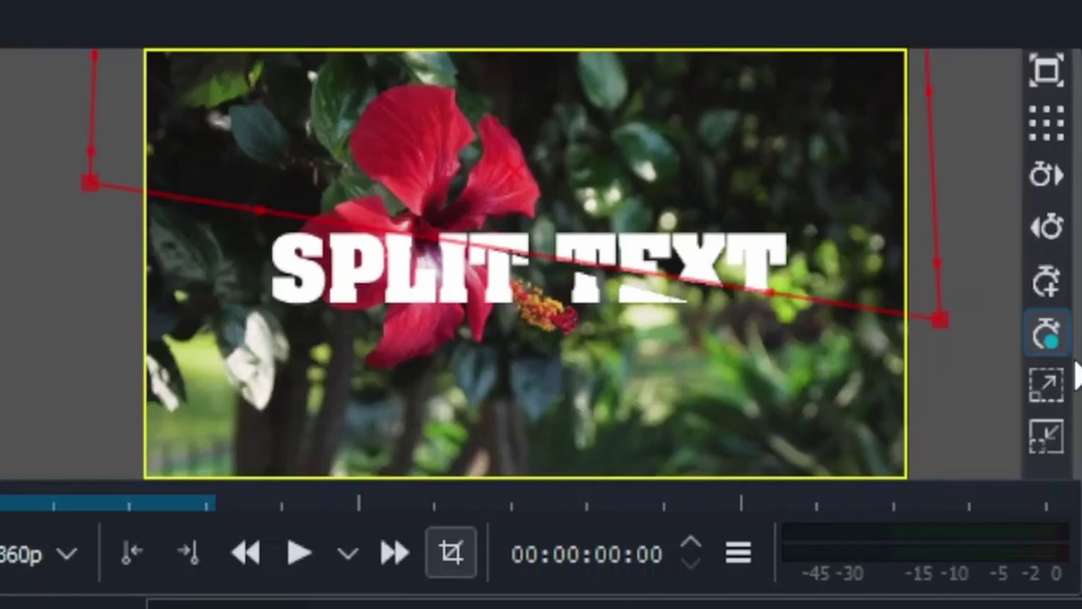
{"action": "left_click", "coordinate": [1059, 384]}
{"action": "scroll", "coordinate": [1063, 386], "scroll_direction": "down", "scroll_amount": 5}
{"action": "left_click_drag", "start_coordinate": [1075, 380], "coordinate": [1063, 251]}
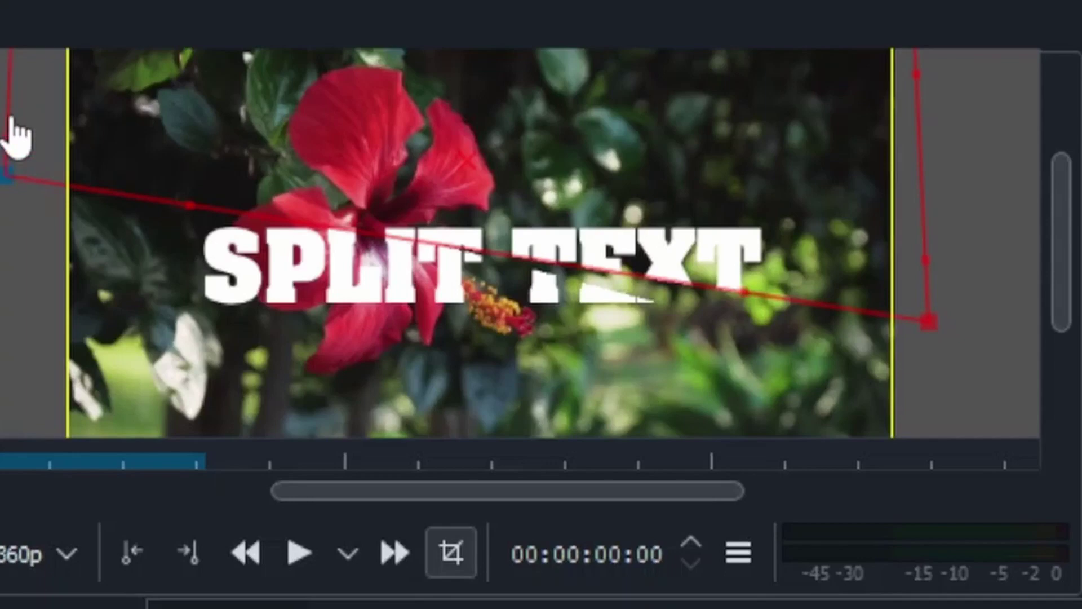
{"action": "left_click_drag", "start_coordinate": [14, 126], "coordinate": [12, 107]}
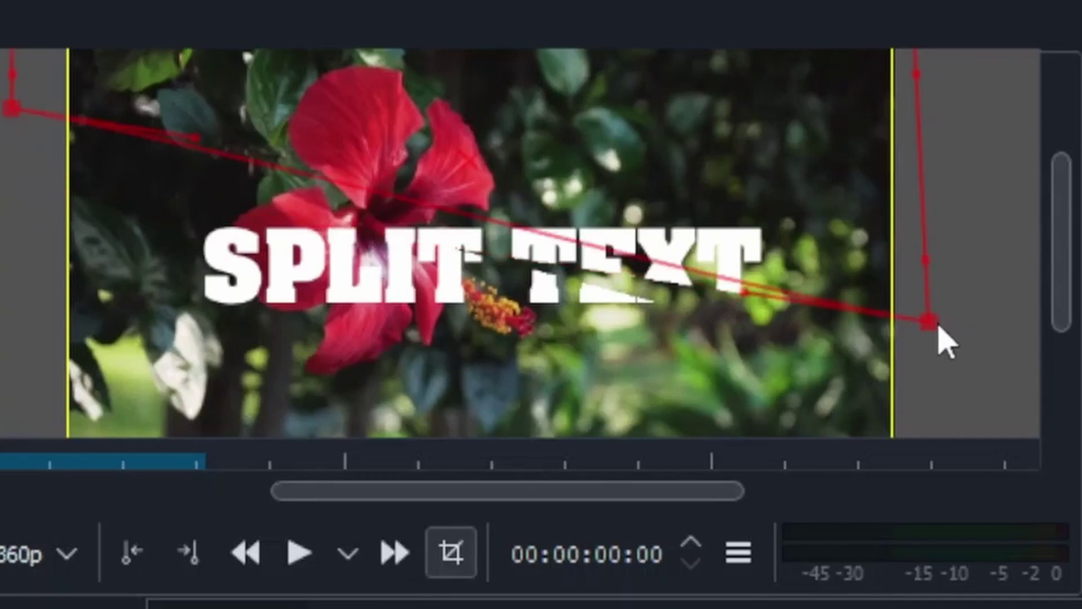
{"action": "left_click_drag", "start_coordinate": [930, 323], "coordinate": [923, 324]}
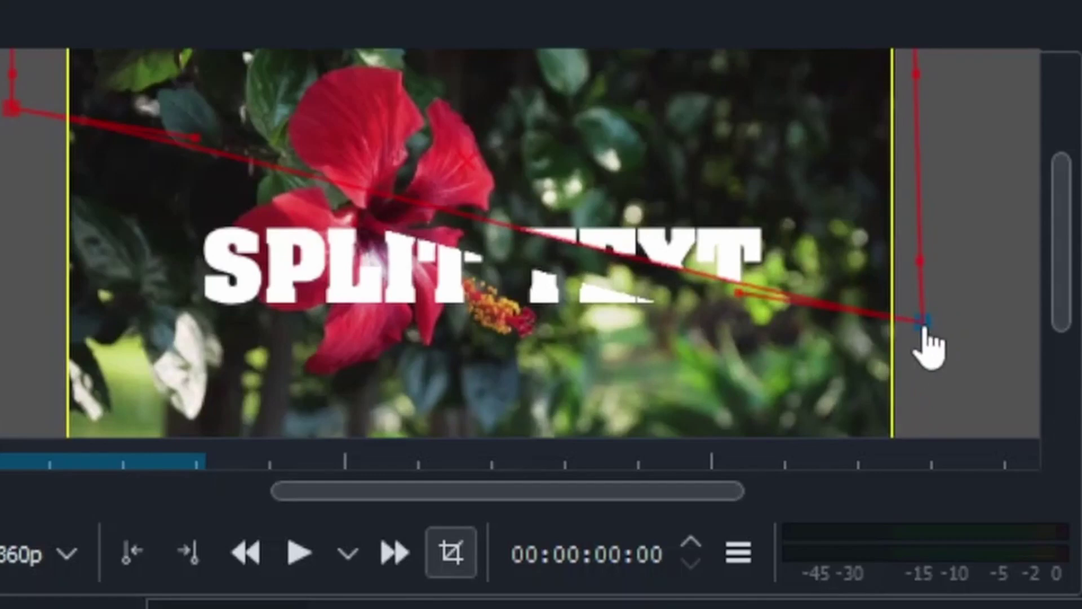
{"action": "left_click_drag", "start_coordinate": [926, 333], "coordinate": [924, 337]}
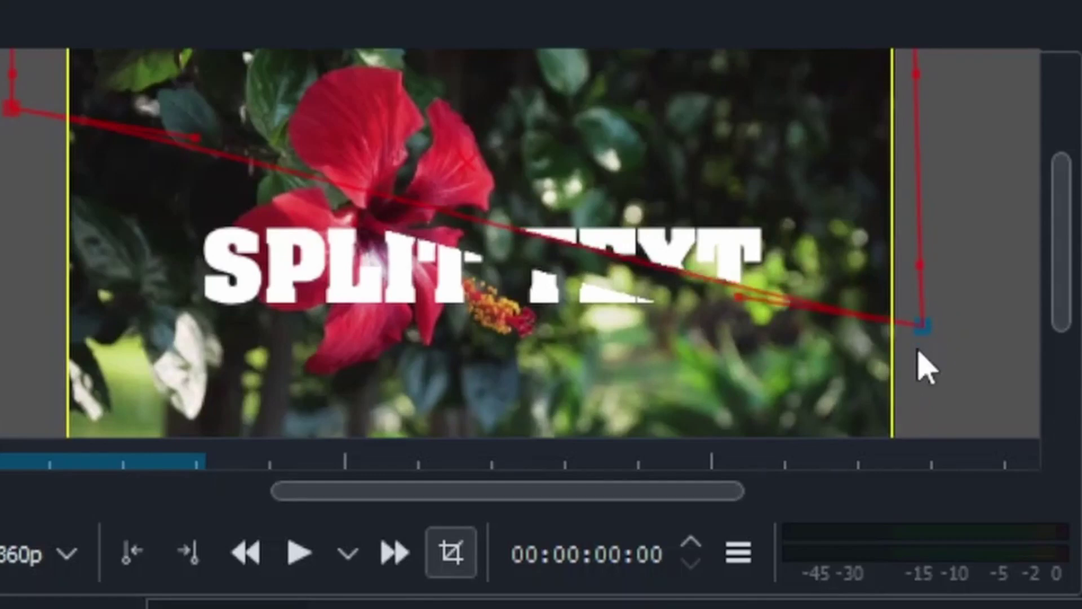
{"action": "left_click_drag", "start_coordinate": [923, 327], "coordinate": [918, 343]}
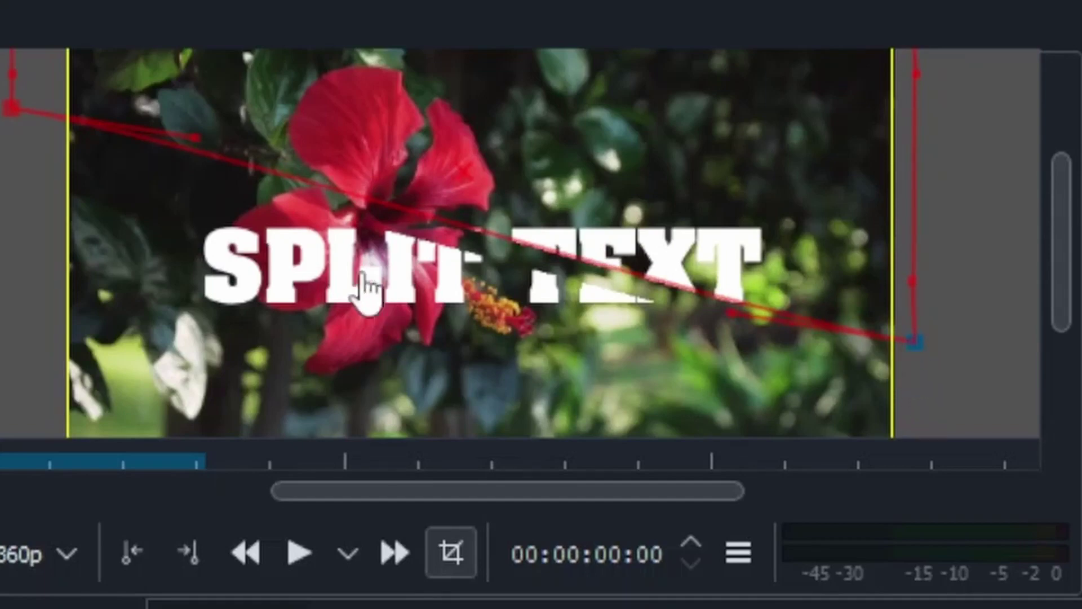
{"action": "left_click_drag", "start_coordinate": [449, 261], "coordinate": [600, 313]}
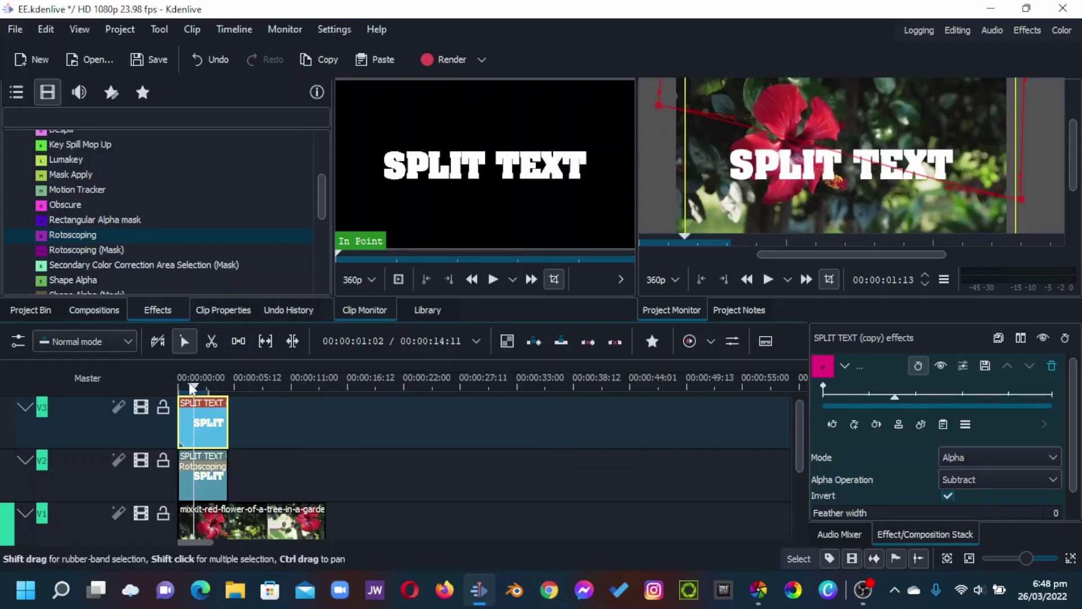
{"action": "left_click", "coordinate": [177, 388]}
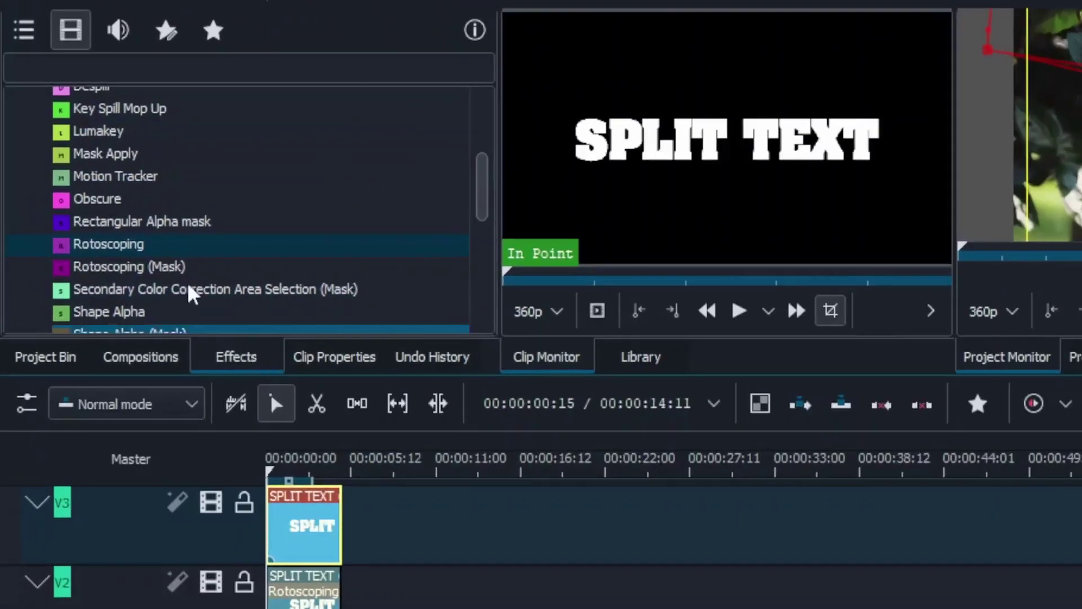
{"action": "scroll", "coordinate": [189, 293], "scroll_direction": "up", "scroll_amount": 10}
Add the Transform effect to the V3 title clip and move the playhead to 00:00:02:14
{"action": "double_click", "coordinate": [38, 97]}
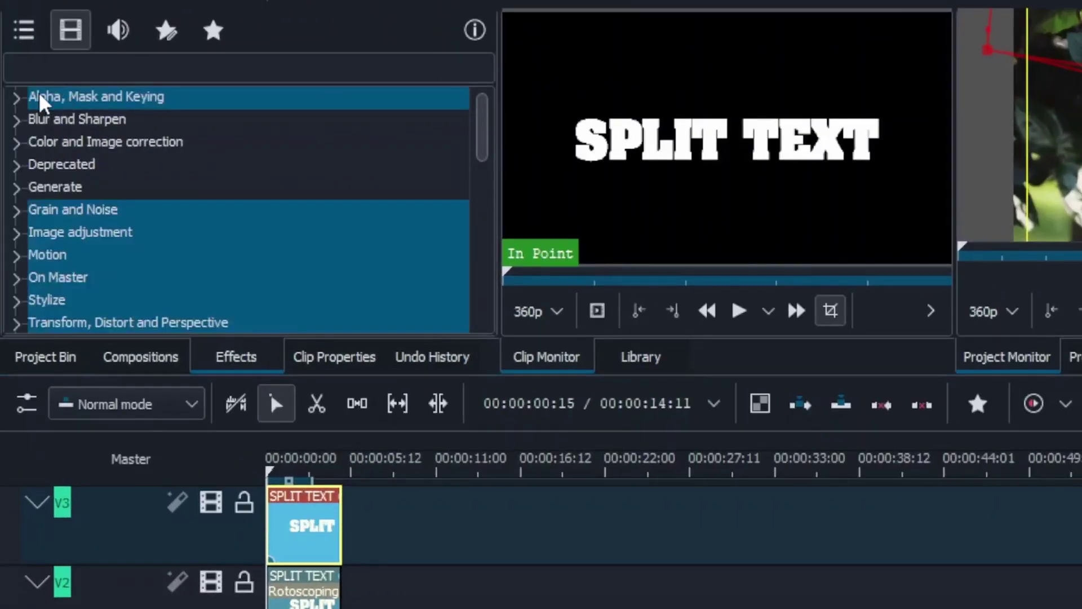
{"action": "scroll", "coordinate": [63, 189], "scroll_direction": "down", "scroll_amount": 1}
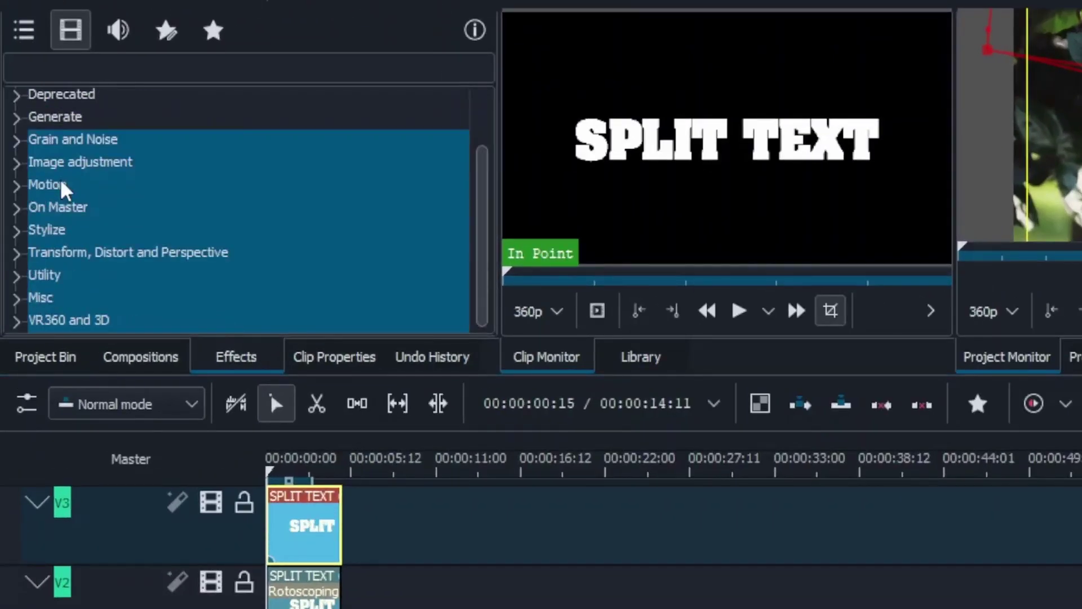
{"action": "double_click", "coordinate": [89, 252]}
{"action": "scroll", "coordinate": [88, 260], "scroll_direction": "down", "scroll_amount": 7}
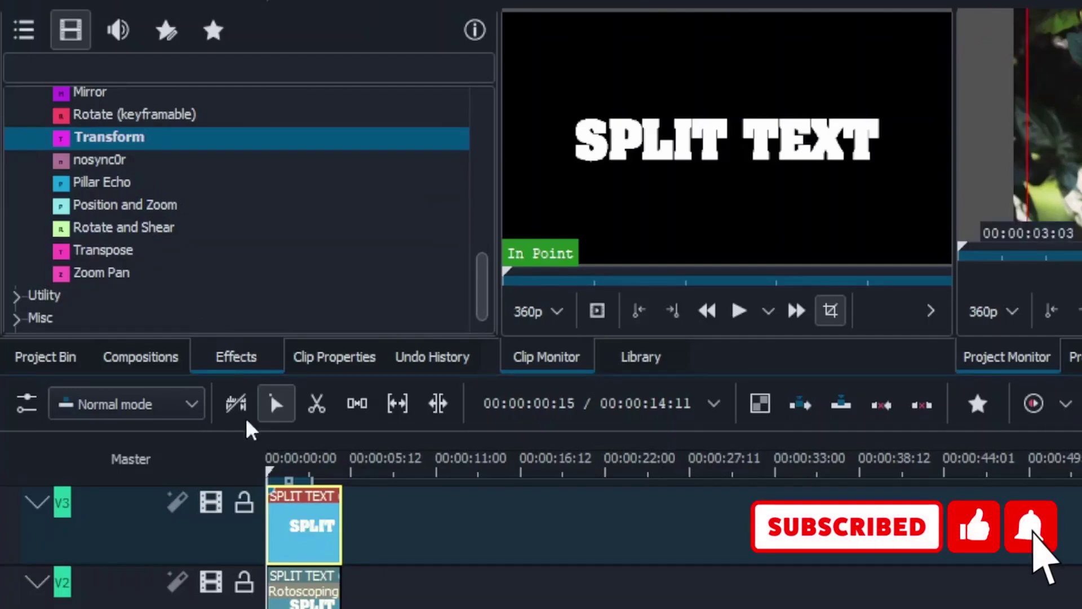
{"action": "left_click_drag", "start_coordinate": [109, 146], "coordinate": [290, 490]}
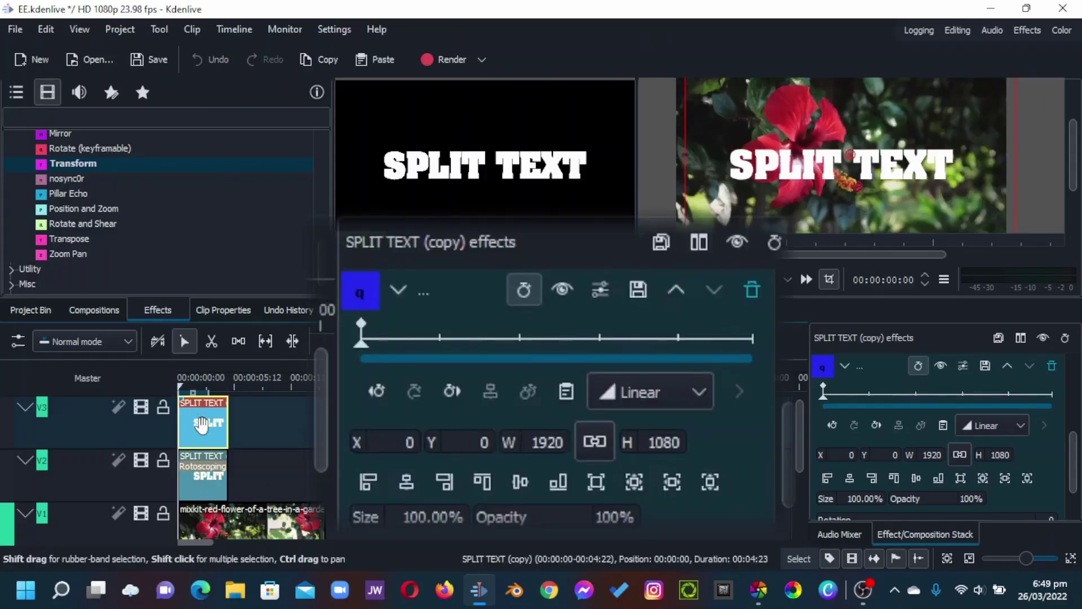
{"action": "left_click_drag", "start_coordinate": [193, 392], "coordinate": [206, 390]}
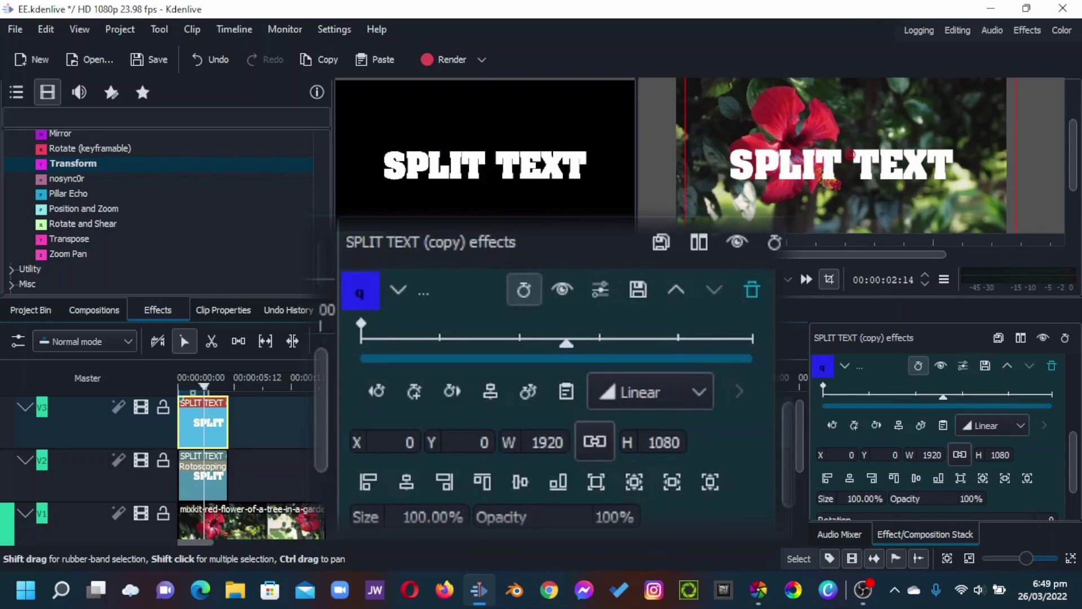
Add Transform keyframes at 00:00:02:14 on both titles and at 00:00:02:18 on V2
{"action": "left_click", "coordinate": [415, 394]}
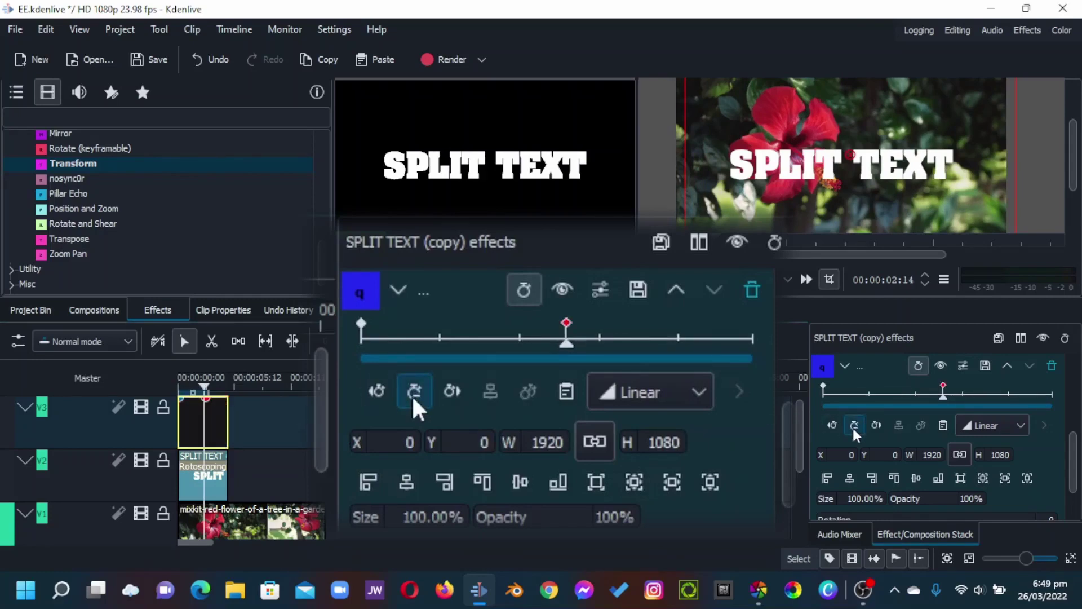
{"action": "left_click", "coordinate": [198, 479]}
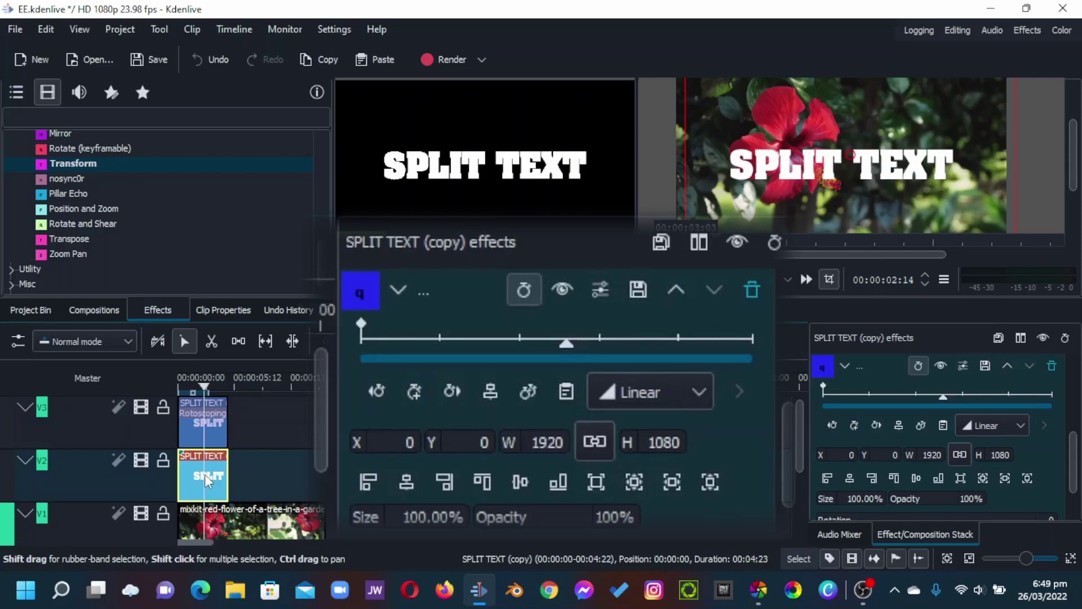
{"action": "left_click", "coordinate": [415, 394]}
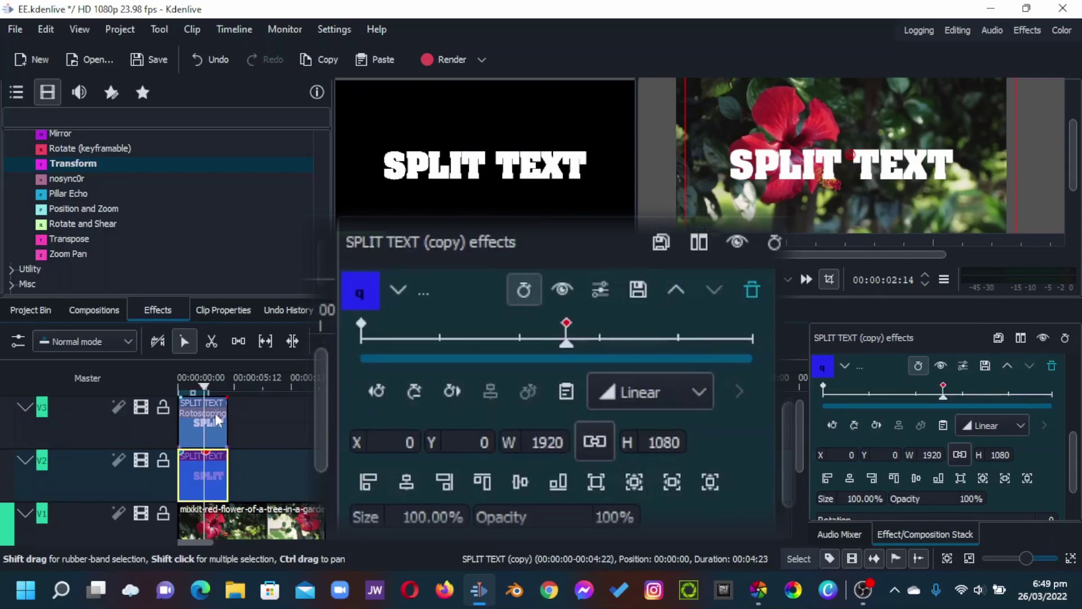
{"action": "key", "text": "Right"}
{"action": "key", "text": "Right"}
{"action": "key", "text": "Right"}
{"action": "key", "text": "Right"}
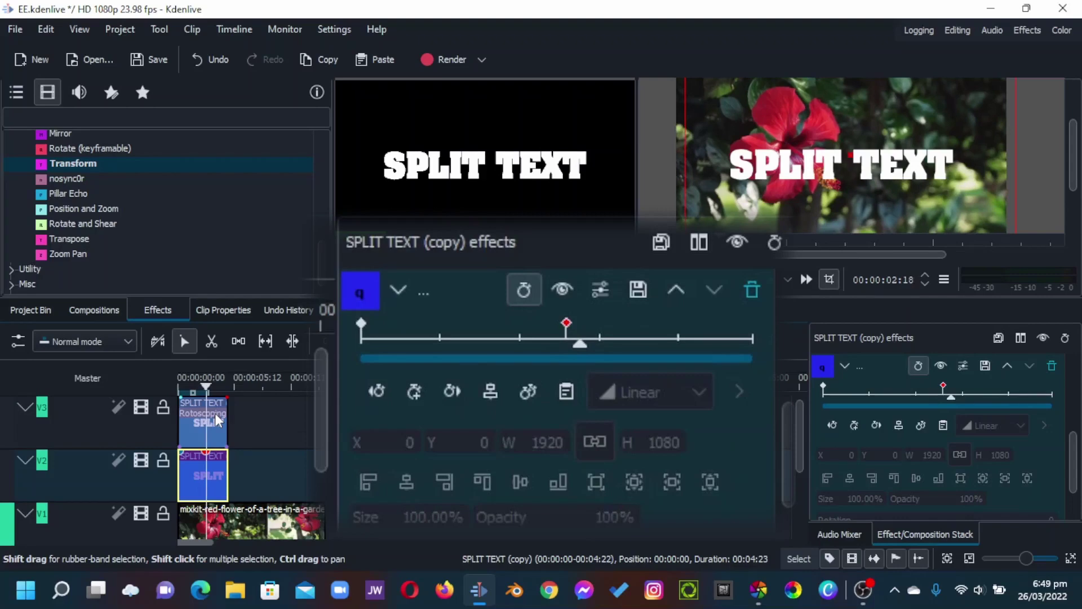
{"action": "left_click", "coordinate": [416, 392]}
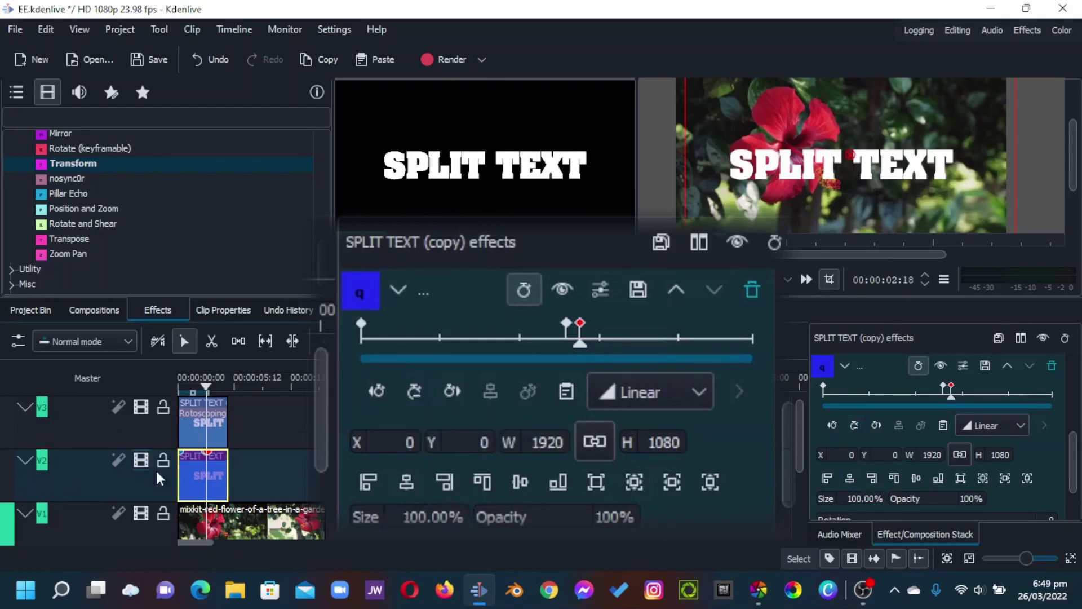
Keyframe the V3 title's Transform X to 200 at 00:00:02:18
{"action": "left_click", "coordinate": [202, 416]}
{"action": "left_click", "coordinate": [414, 398]}
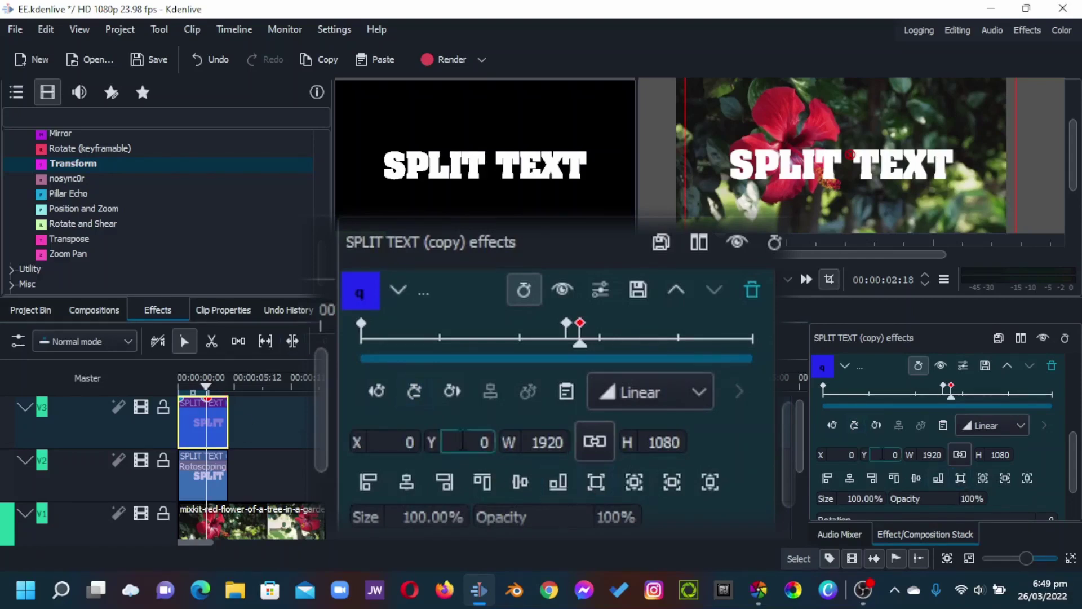
{"action": "left_click", "coordinate": [397, 444]}
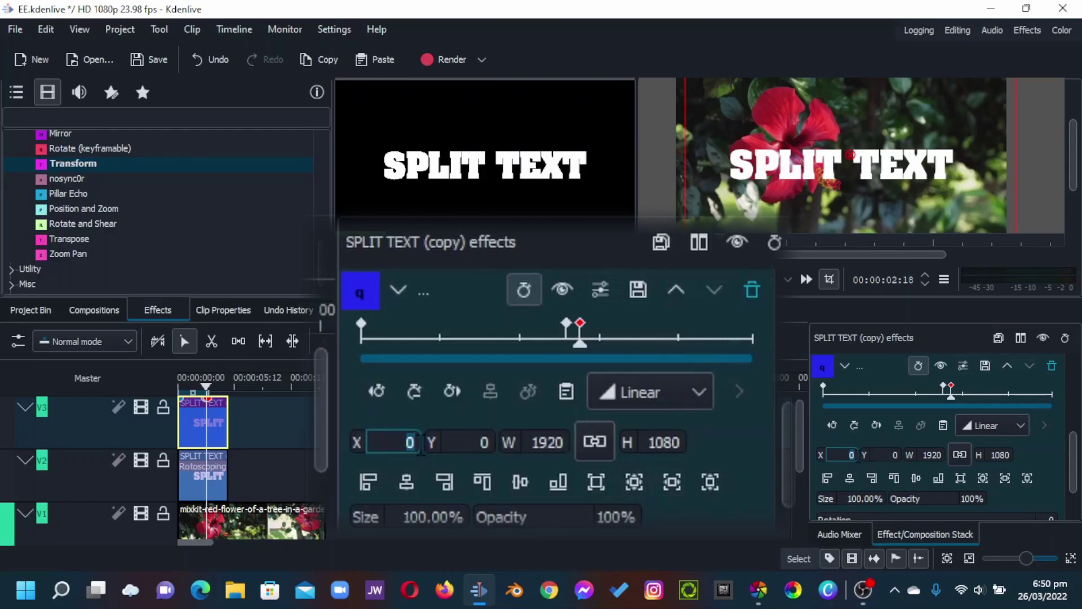
{"action": "type", "text": "200"}
{"action": "key", "text": "Return"}
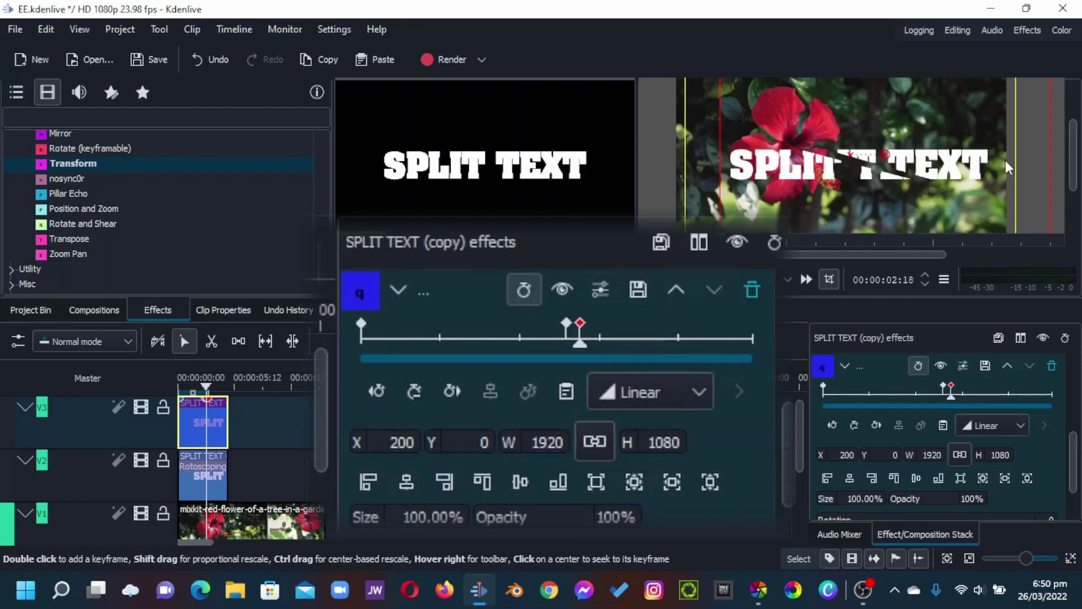
Set the V2 title's Transform X to -200
{"action": "left_click", "coordinate": [207, 472]}
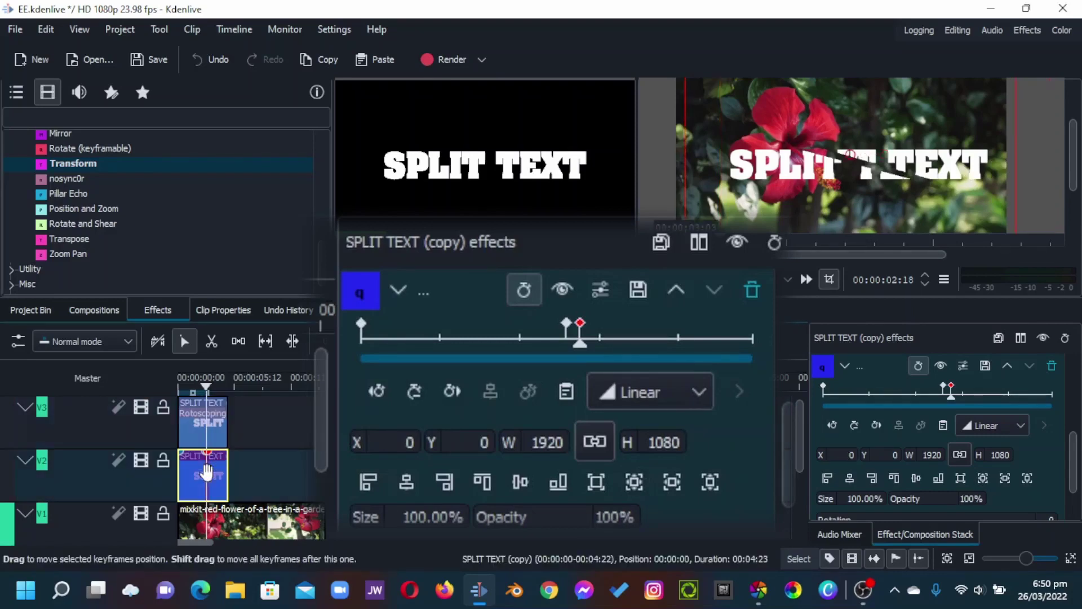
{"action": "left_click", "coordinate": [840, 455]}
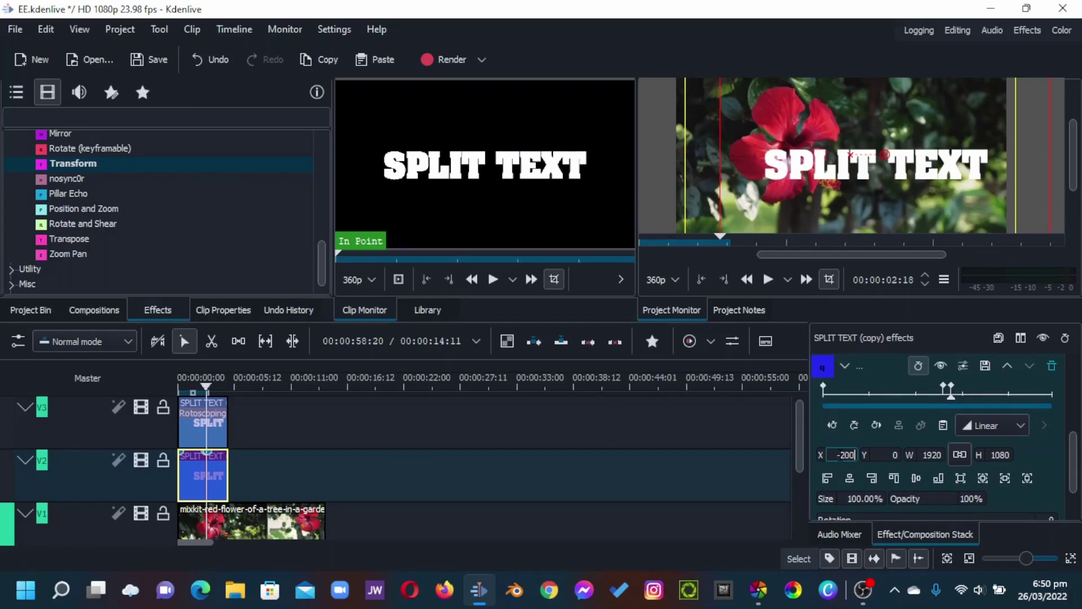
{"action": "type", "text": "-200"}
{"action": "key", "text": "Return"}
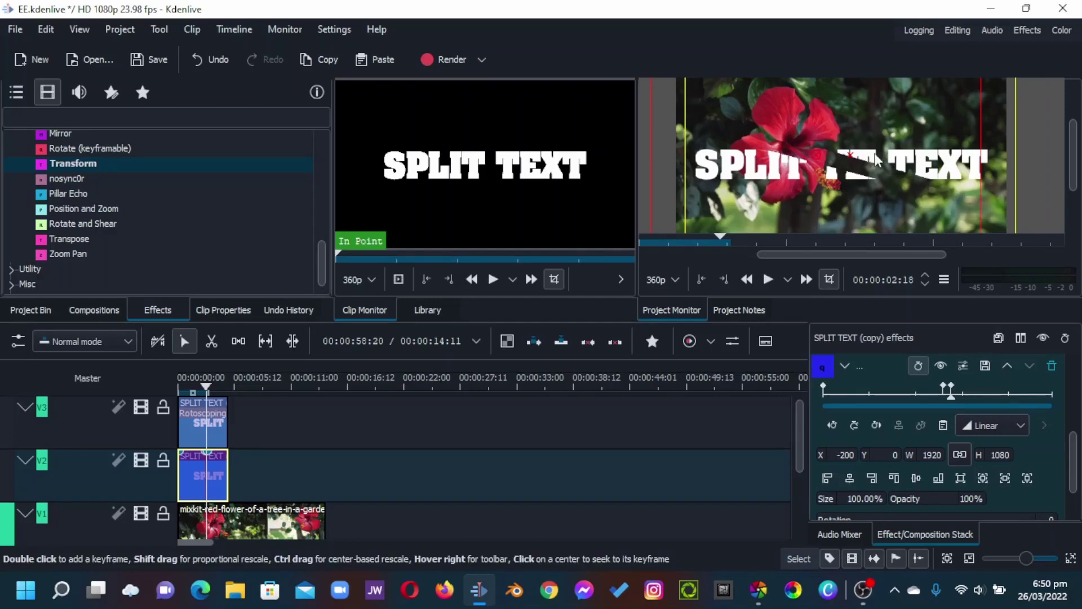
Add Transform keyframes near 4 seconds on the upper title clip
{"action": "left_click", "coordinate": [209, 389]}
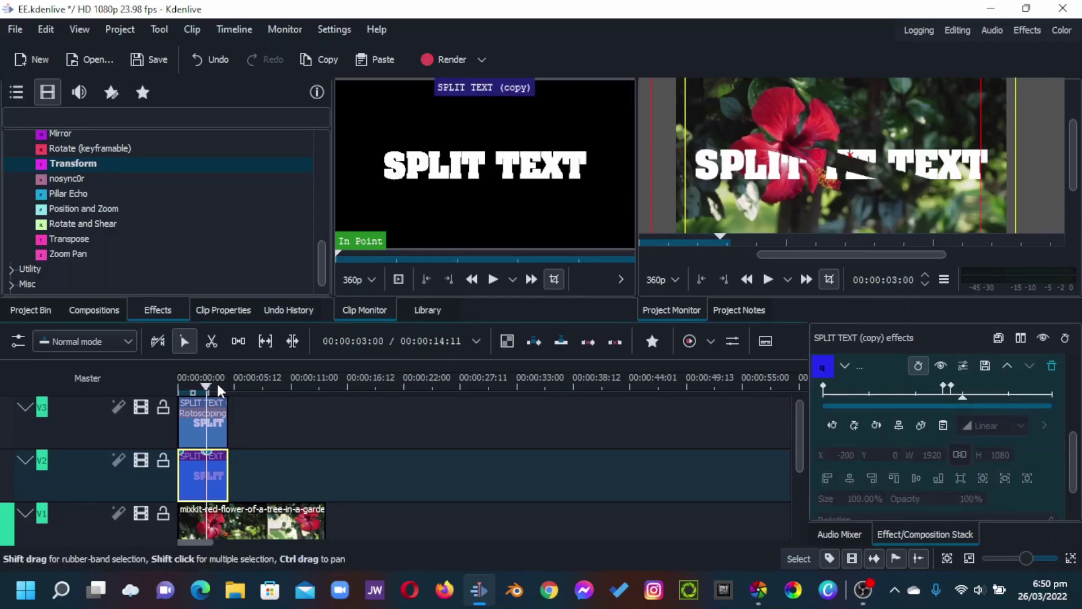
{"action": "left_click", "coordinate": [221, 389]}
{"action": "left_click", "coordinate": [854, 426]}
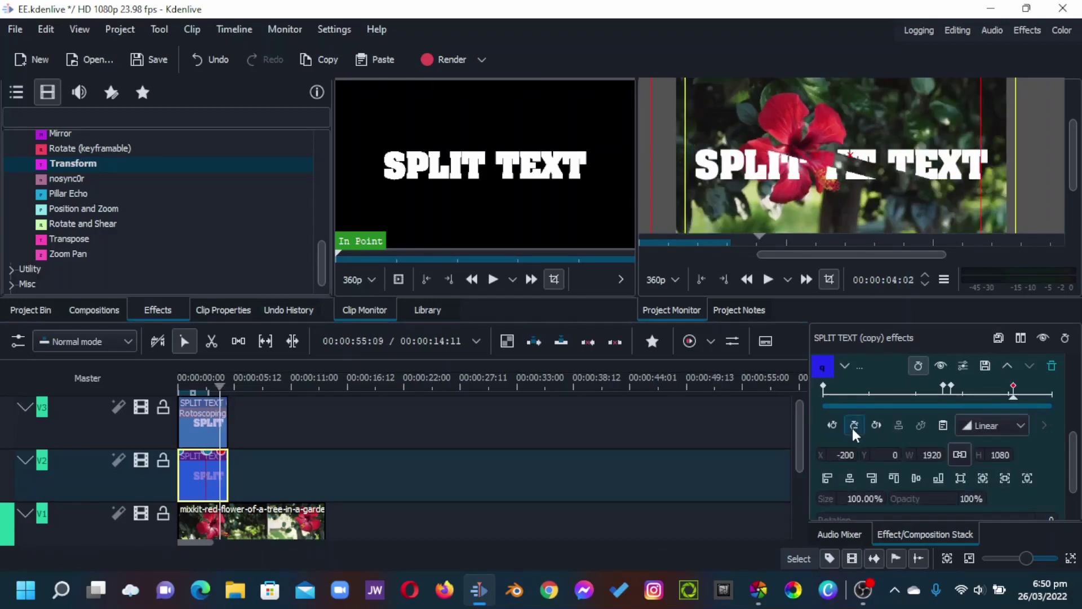
{"action": "left_click", "coordinate": [208, 427]}
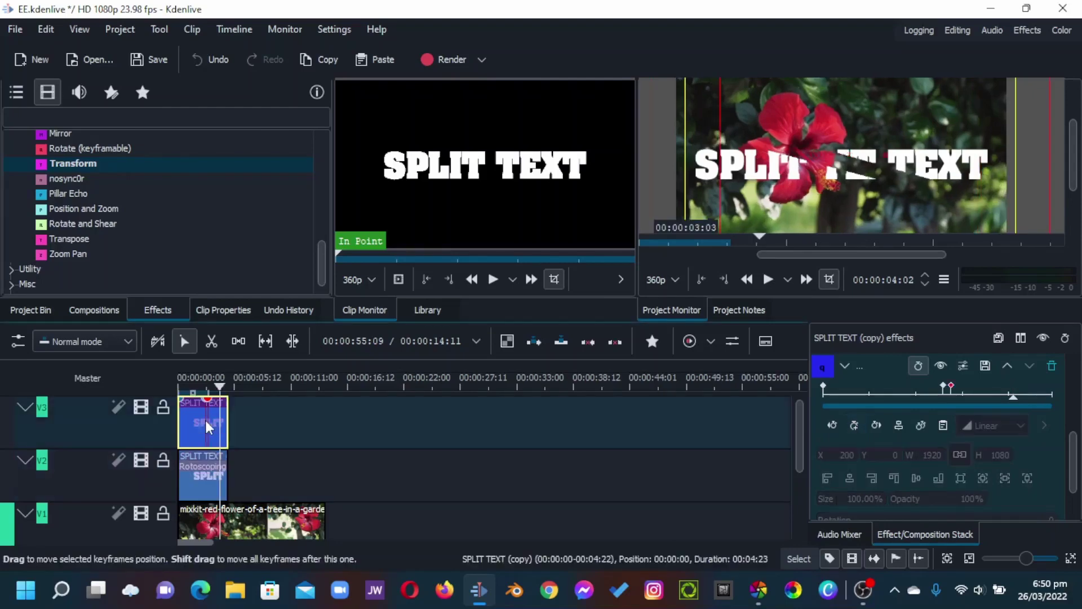
{"action": "left_click", "coordinate": [855, 427]}
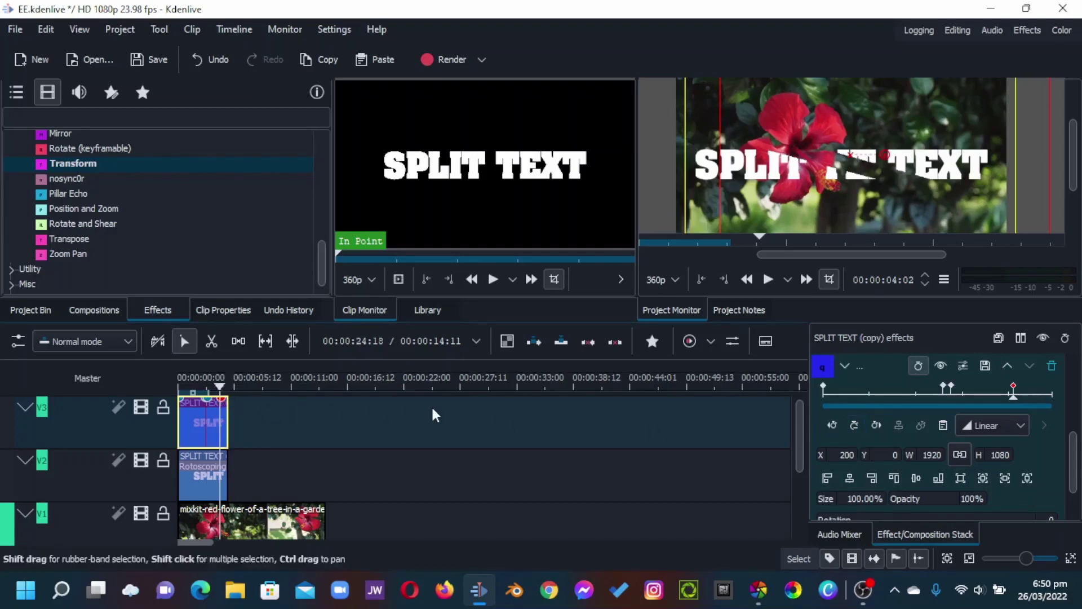
{"action": "key", "text": "Right"}
{"action": "key", "text": "Right"}
{"action": "key", "text": "Right"}
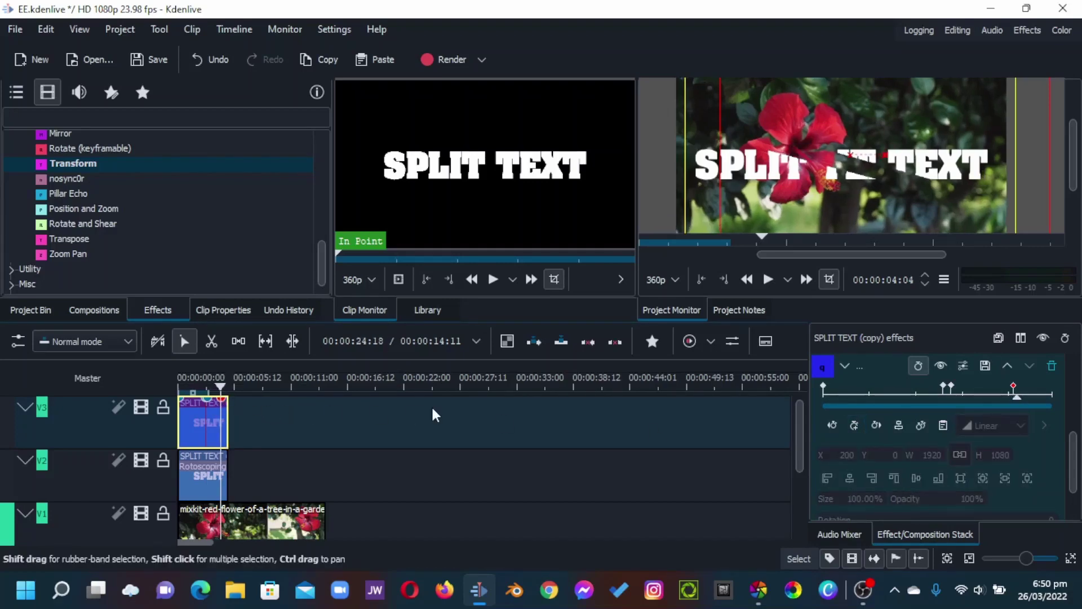
{"action": "key", "text": "Right"}
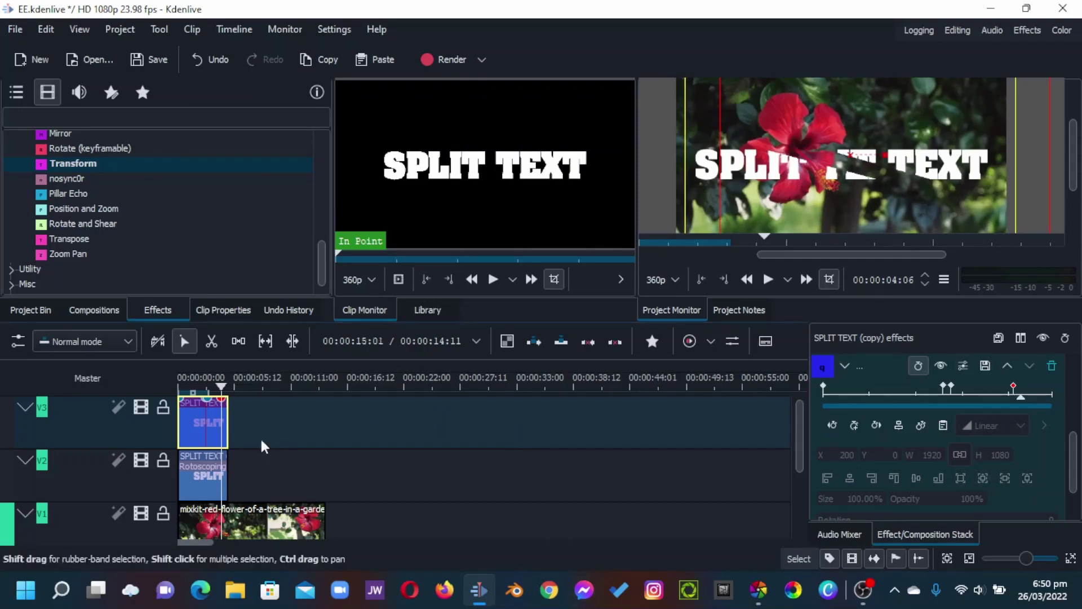
{"action": "left_click", "coordinate": [855, 427]}
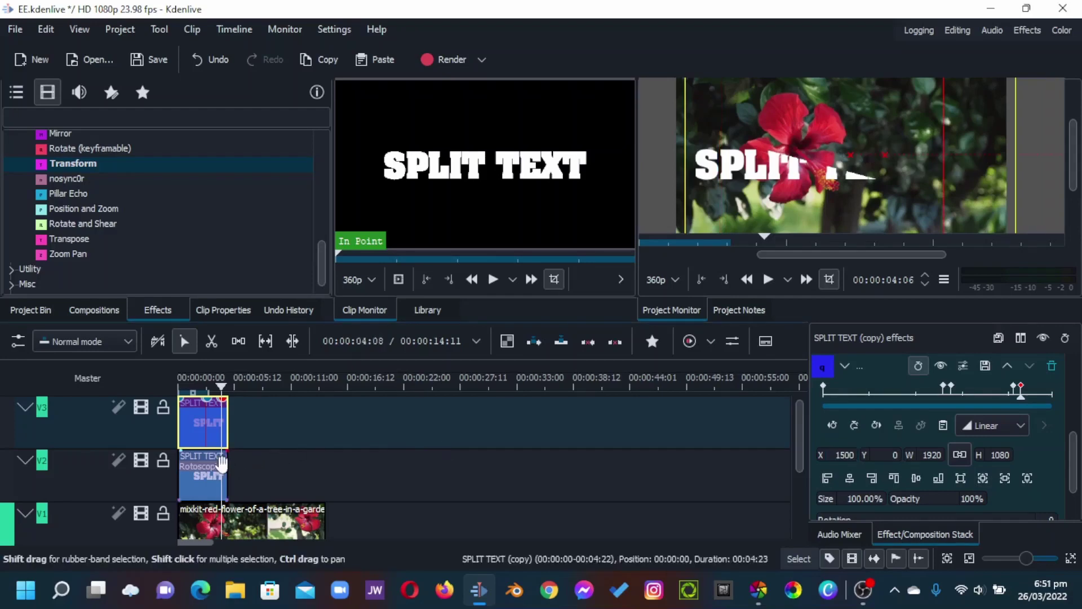
Add a matching keyframe on the lower title clip and set its X to -1500
{"action": "left_click", "coordinate": [208, 468]}
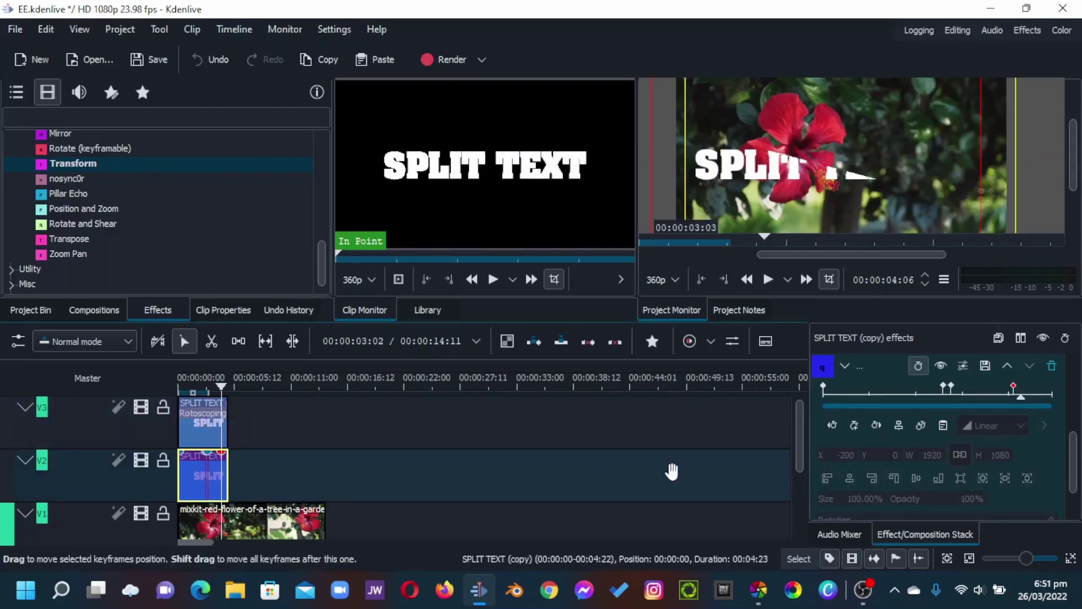
{"action": "left_click", "coordinate": [856, 431]}
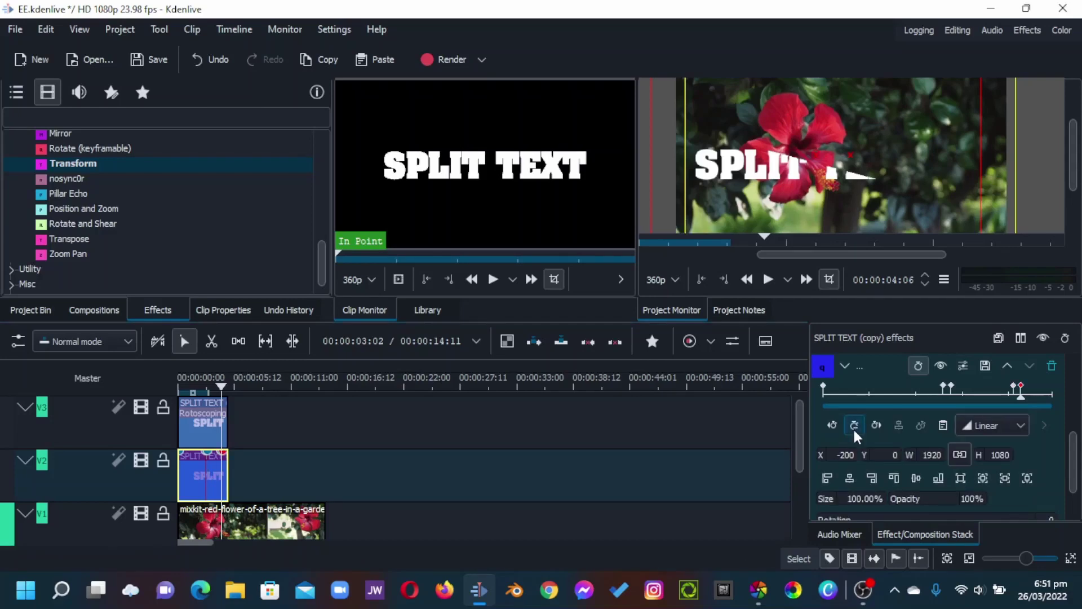
{"action": "double_click", "coordinate": [844, 455]}
{"action": "key", "text": "BackSpace"}
{"action": "type", "text": "1500"}
{"action": "key", "text": "Return"}
Play back the split animation, then return the playhead to about 2:11
{"action": "left_click", "coordinate": [208, 391]}
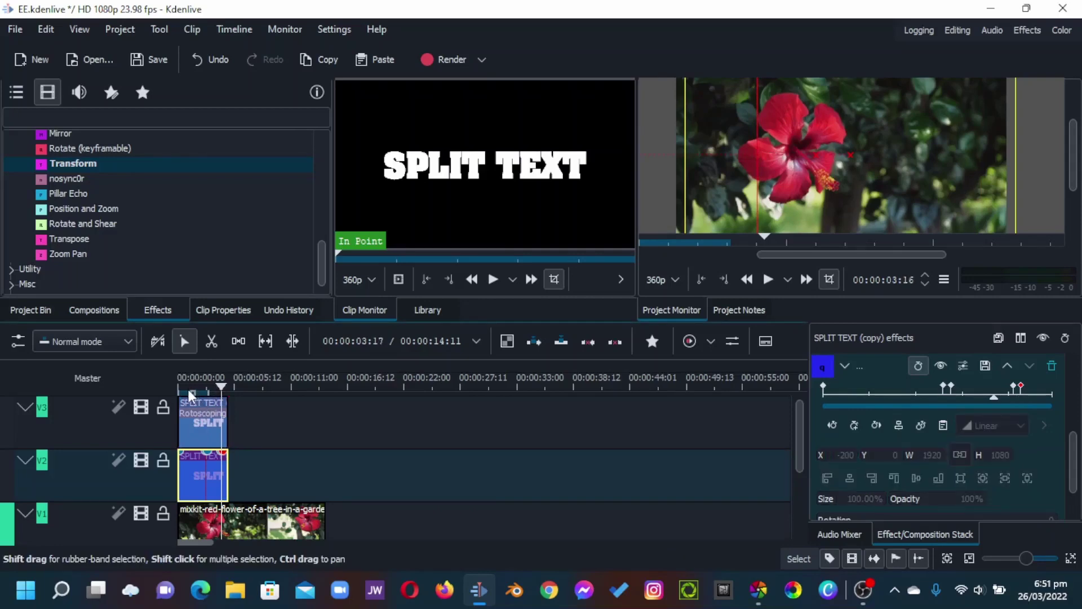
{"action": "key", "text": "space"}
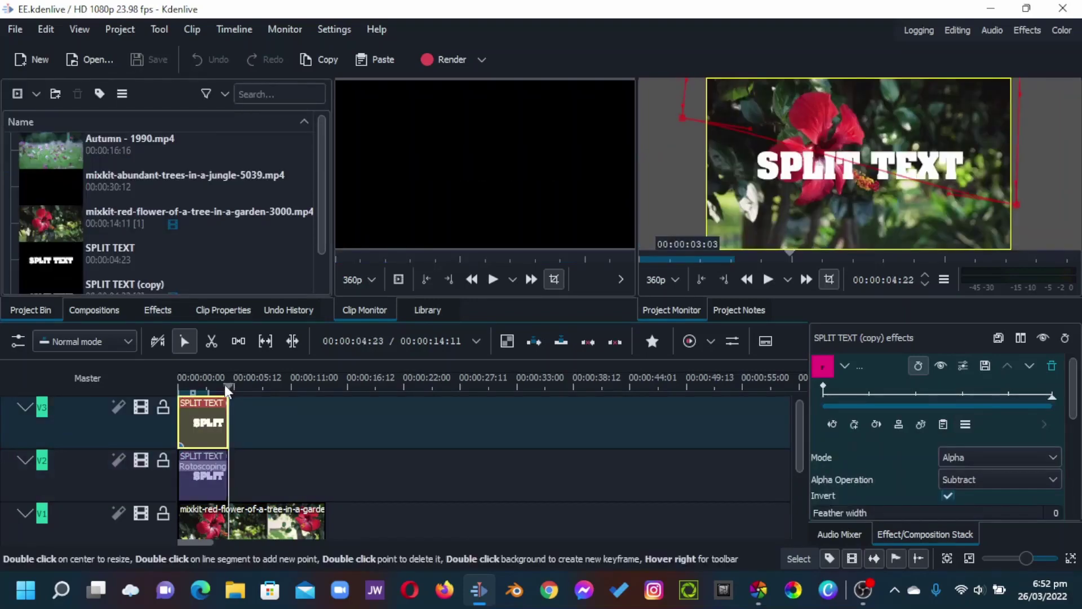
{"action": "left_click_drag", "start_coordinate": [225, 385], "coordinate": [203, 389]}
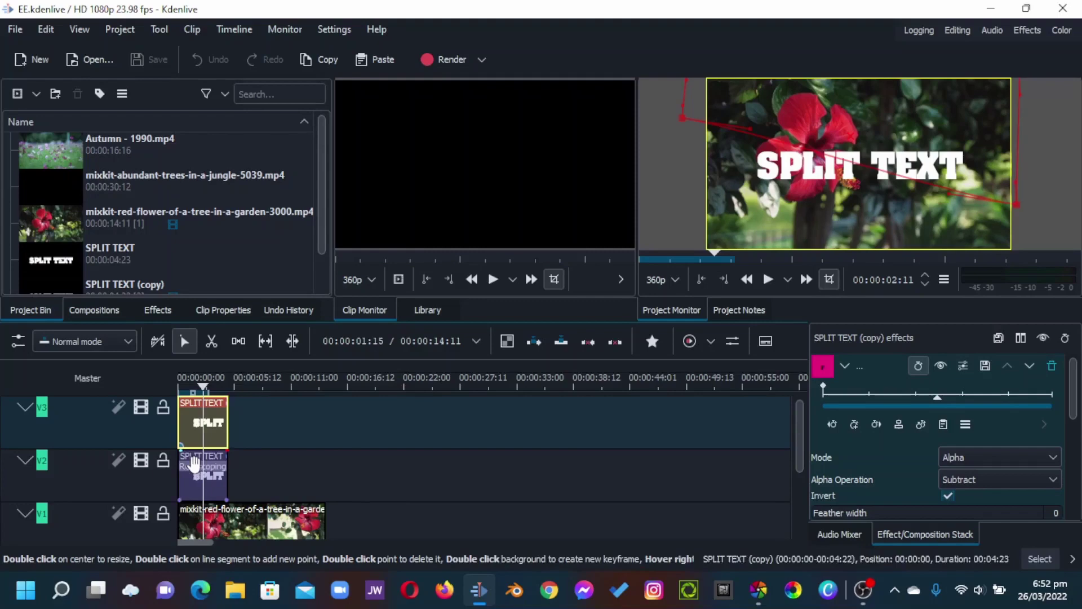
Collapse the first clip's effects and save its stack as preset 'Split Text Effect 1'
{"action": "left_click", "coordinate": [845, 364]}
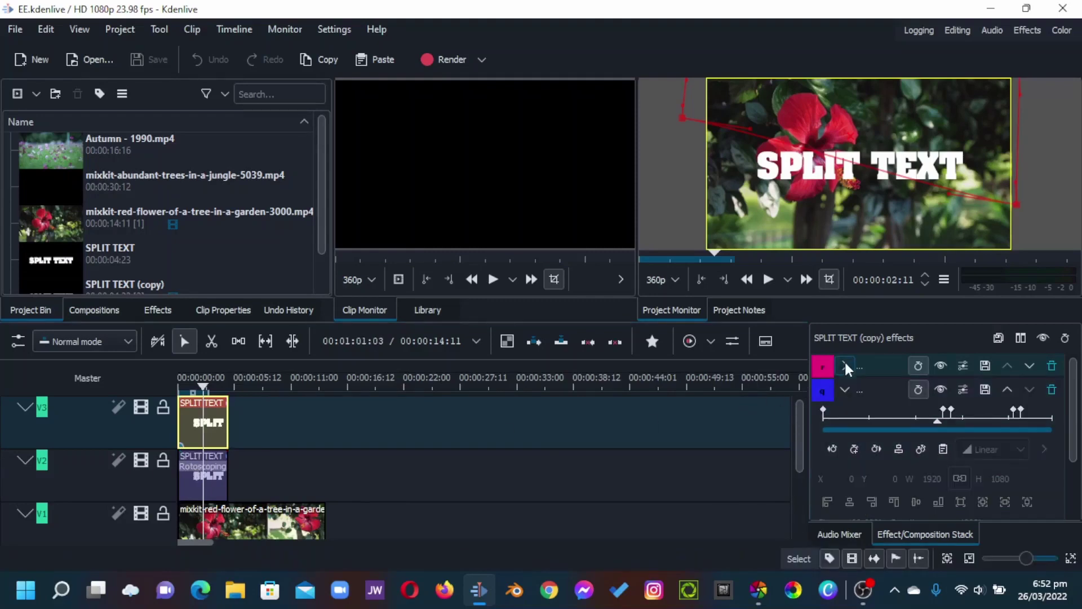
{"action": "left_click", "coordinate": [842, 389]}
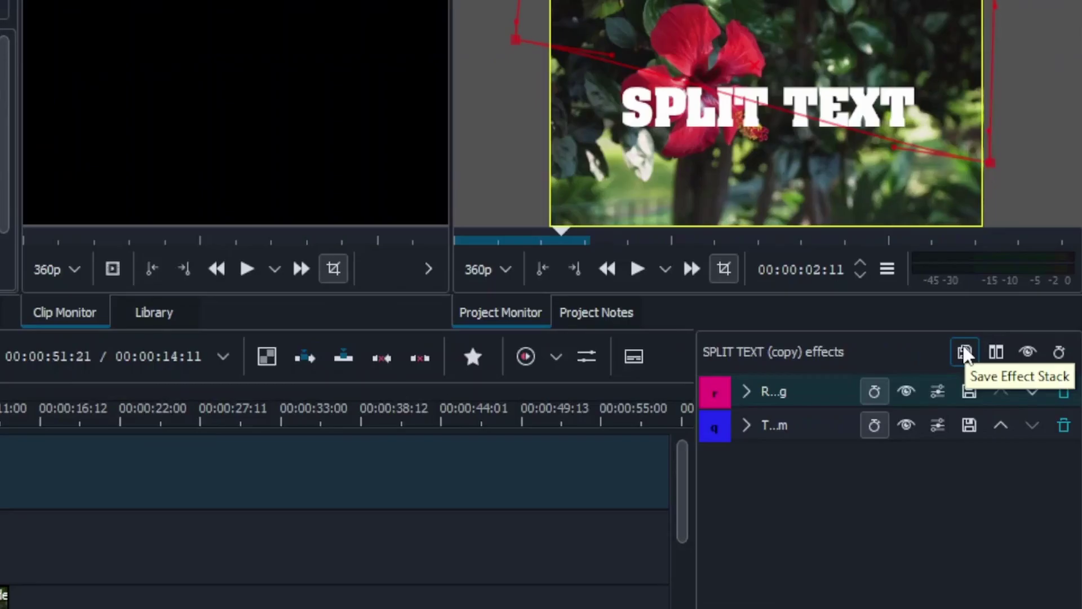
{"action": "left_click", "coordinate": [998, 338]}
{"action": "type", "text": "sPLIT"}
{"action": "key", "text": "BackSpace"}
{"action": "key", "text": "BackSpace"}
{"action": "key", "text": "BackSpace"}
{"action": "key", "text": "BackSpace"}
{"action": "key", "text": "BackSpace"}
{"action": "type", "text": "Split Text"}
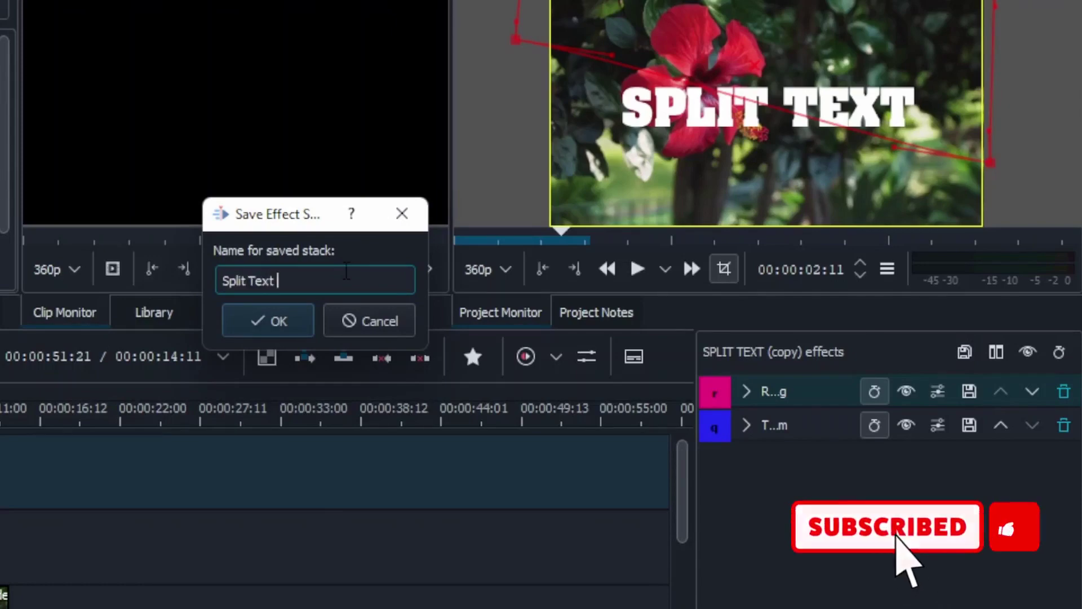
{"action": "type", "text": " Effect 1"}
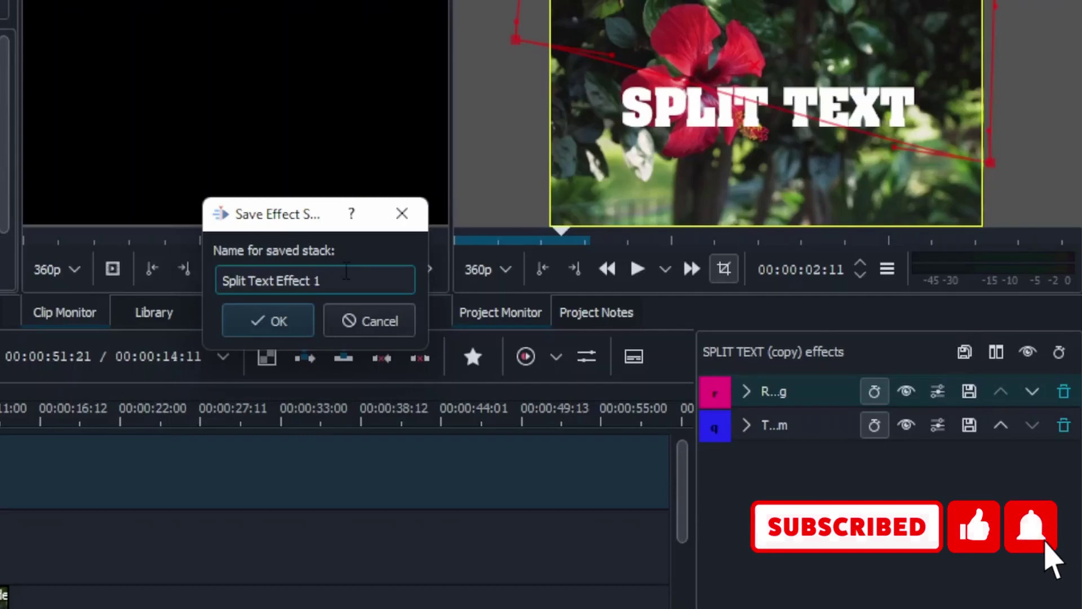
{"action": "key", "text": "Return"}
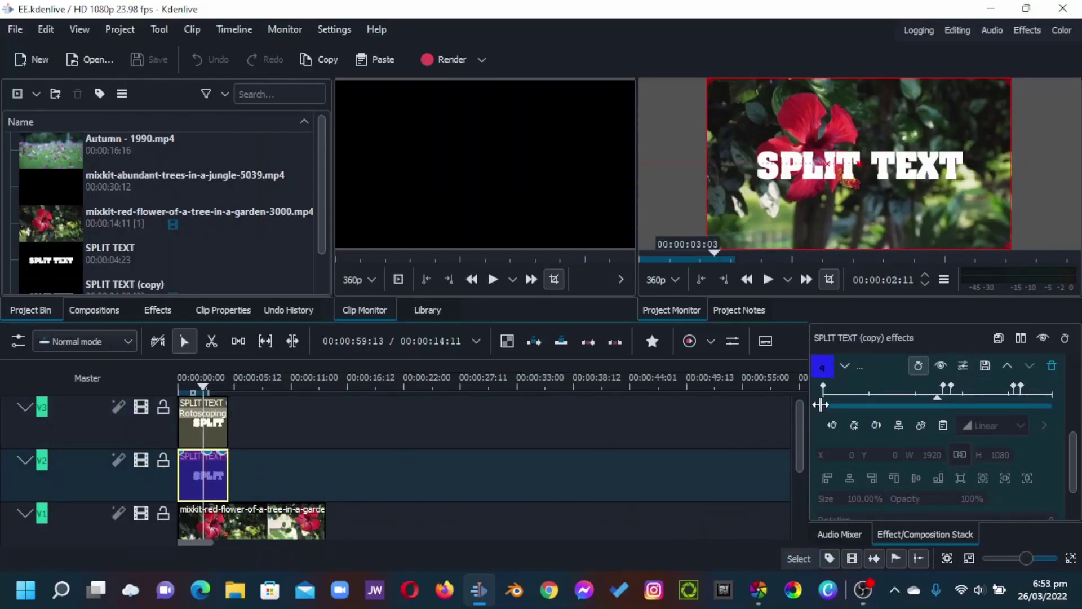
Collapse the lower clip's Transform effect and name its stack preset 'Splite text Effect 2'
{"action": "left_click", "coordinate": [844, 365]}
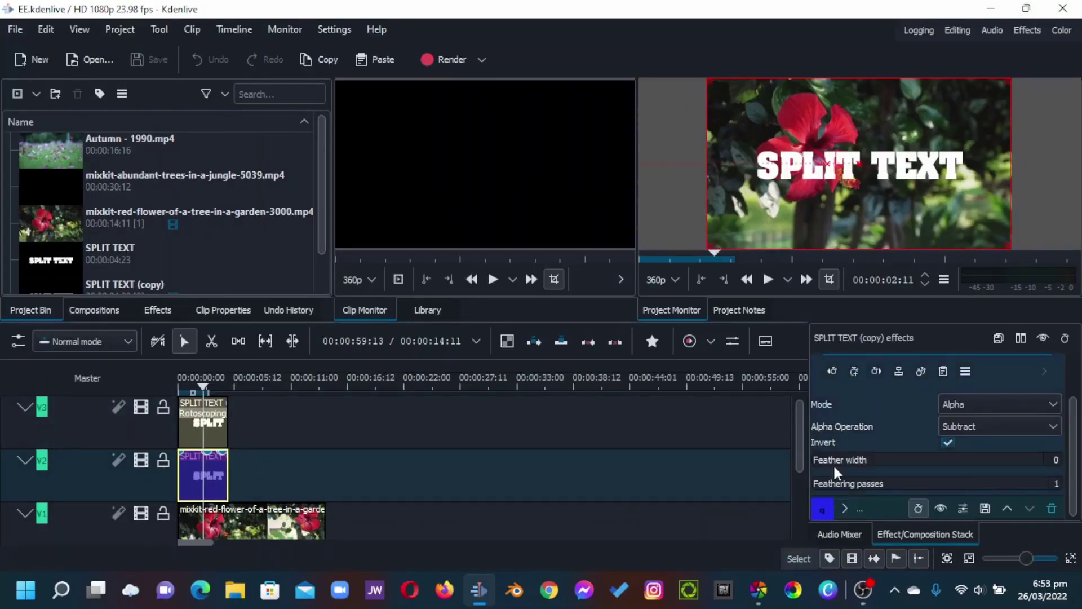
{"action": "left_click", "coordinate": [998, 338]}
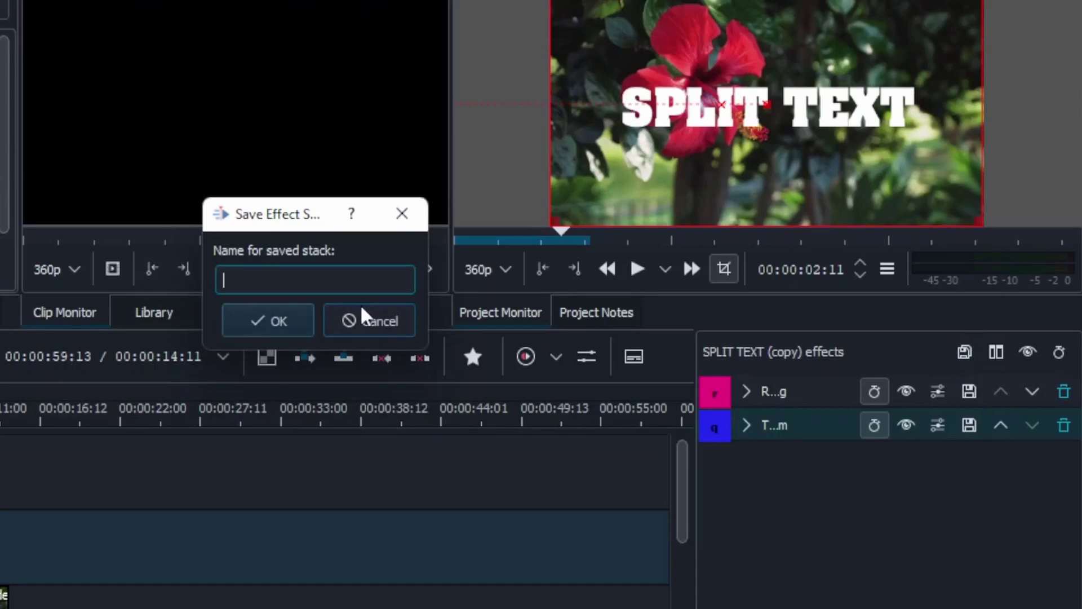
{"action": "type", "text": "Splite et"}
{"action": "key", "text": "BackSpace"}
{"action": "key", "text": "BackSpace"}
{"action": "type", "text": "text Efefto"}
{"action": "key", "text": "BackSpace"}
{"action": "key", "text": "BackSpace"}
{"action": "key", "text": "BackSpace"}
{"action": "key", "text": "BackSpace"}
{"action": "type", "text": "fect 2"}
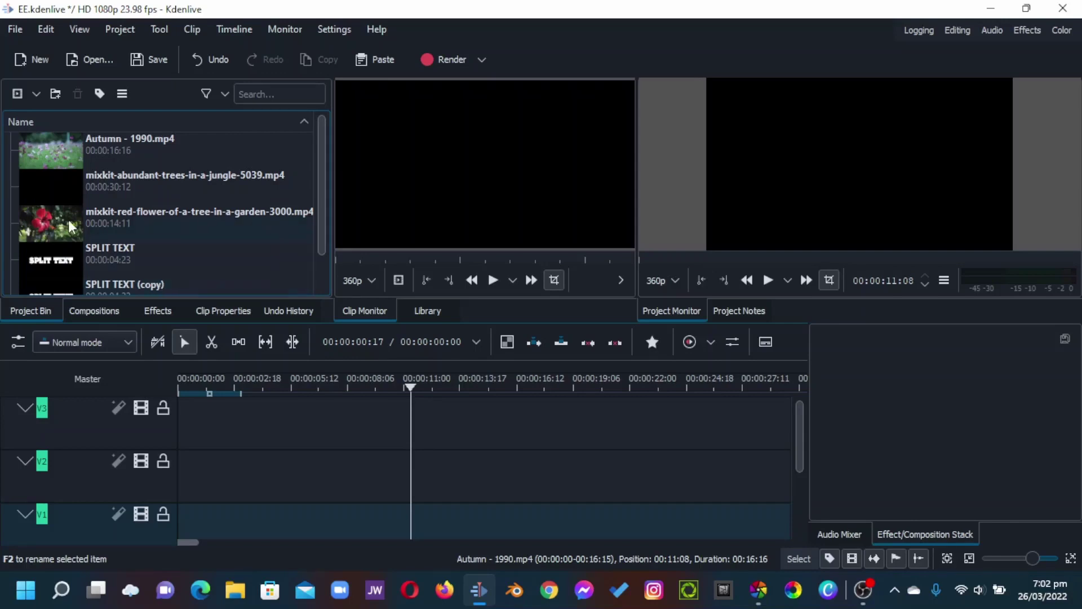
Place the hibiscus clip on V2 with Autumn after it, and cut the hibiscus at about 11:06
{"action": "left_click_drag", "start_coordinate": [64, 224], "coordinate": [174, 496]}
{"action": "left_click_drag", "start_coordinate": [48, 147], "coordinate": [488, 472]}
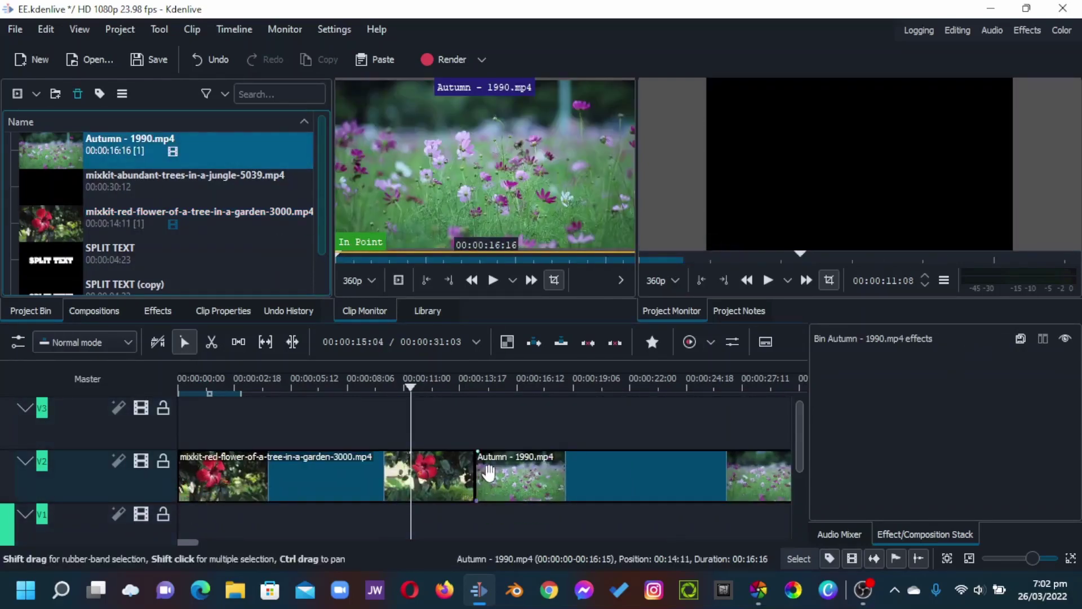
{"action": "left_click", "coordinate": [429, 470]}
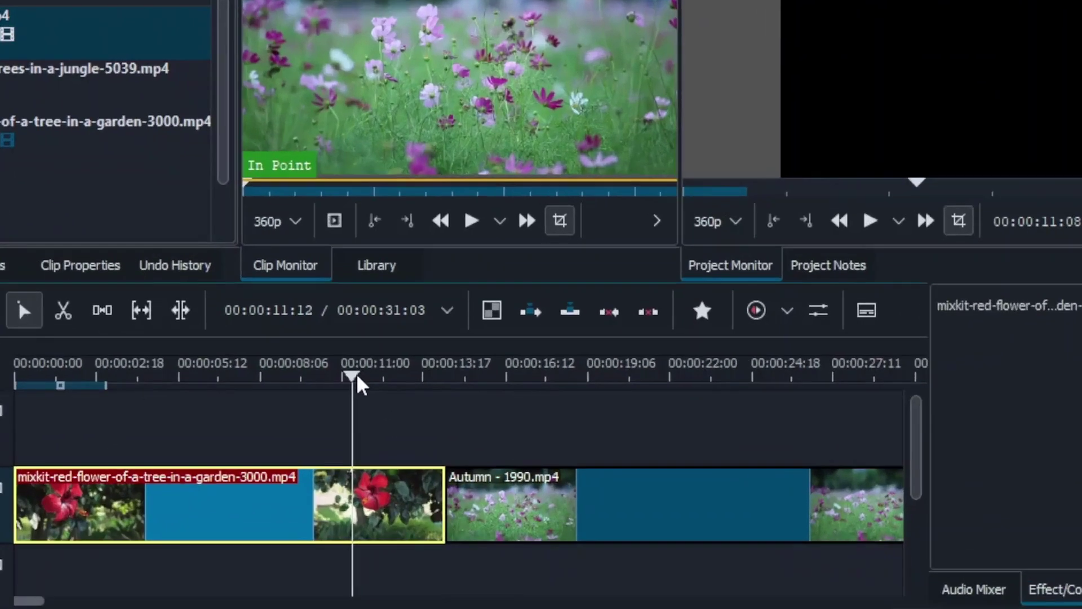
{"action": "left_click_drag", "start_coordinate": [356, 374], "coordinate": [350, 374]}
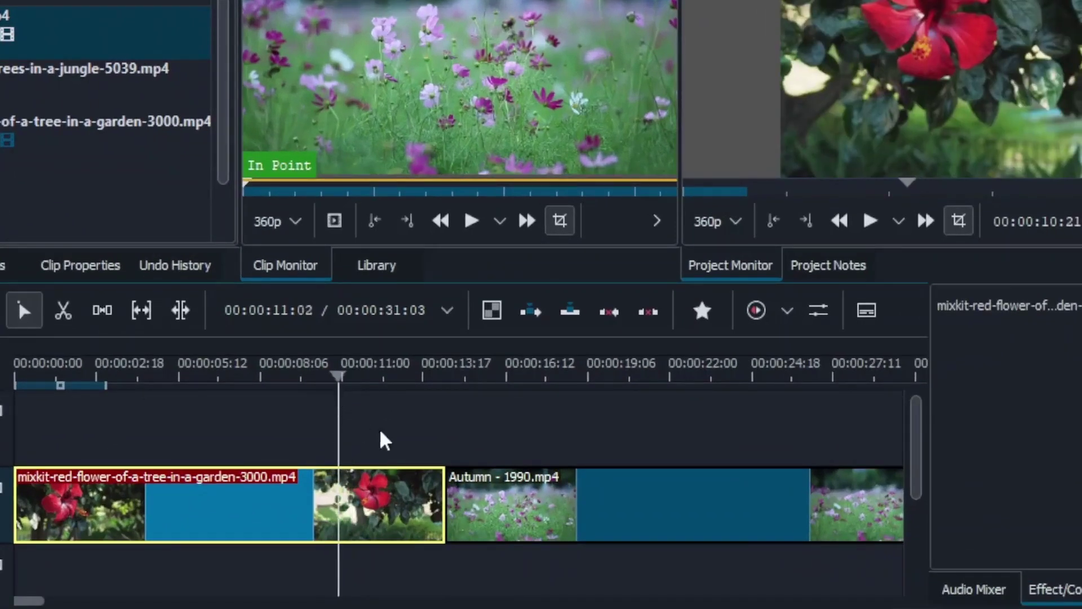
{"action": "key", "text": "x"}
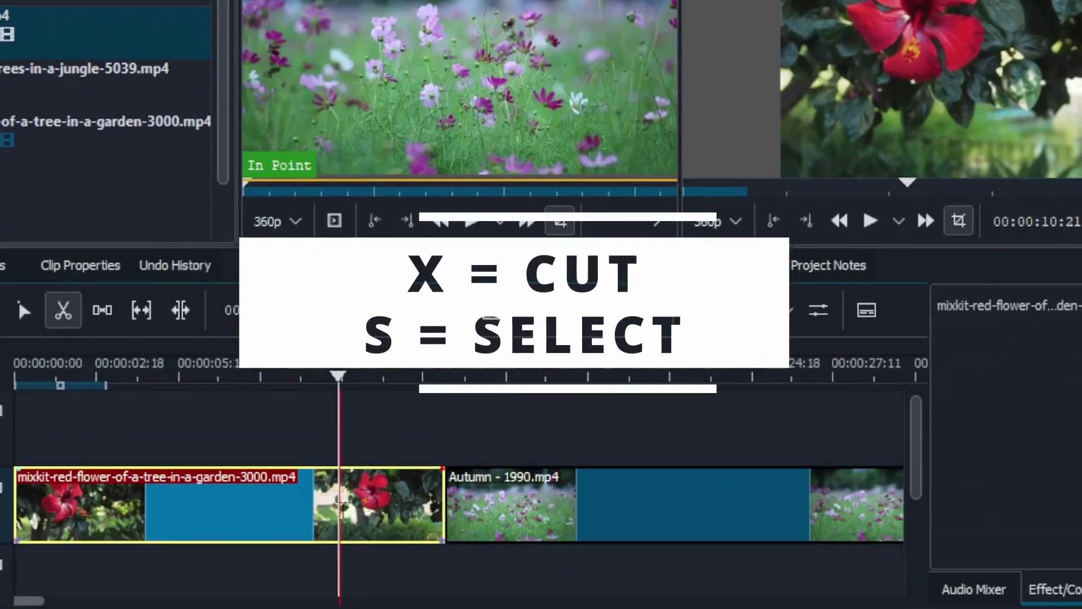
{"action": "left_click", "coordinate": [341, 506]}
{"action": "key", "text": "s"}
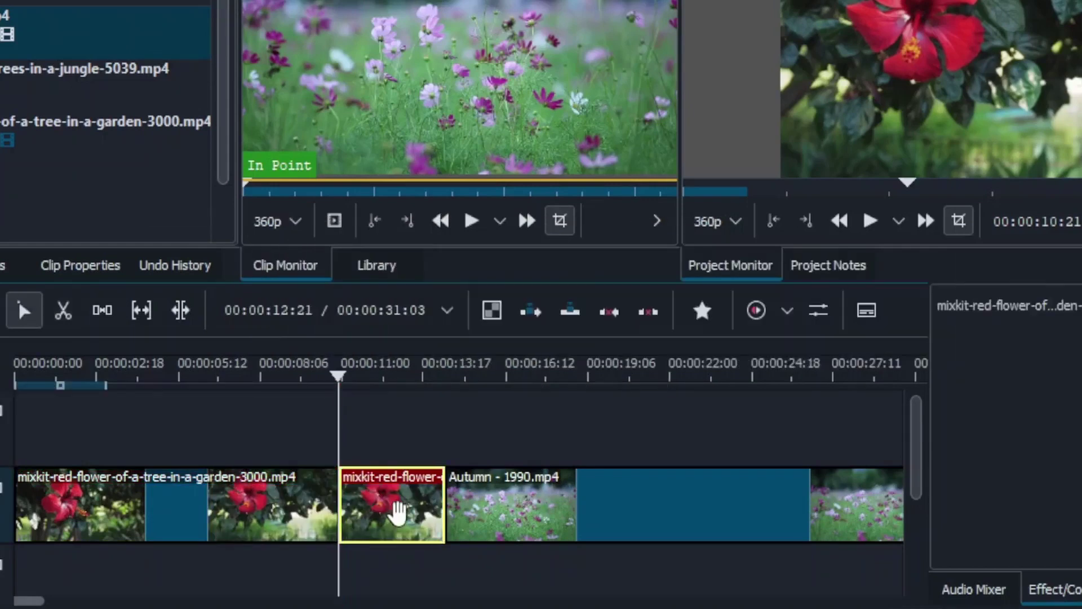
Paste a copy of the split-off hibiscus piece on the upper track, aligned to the playhead
{"action": "right_click", "coordinate": [400, 518]}
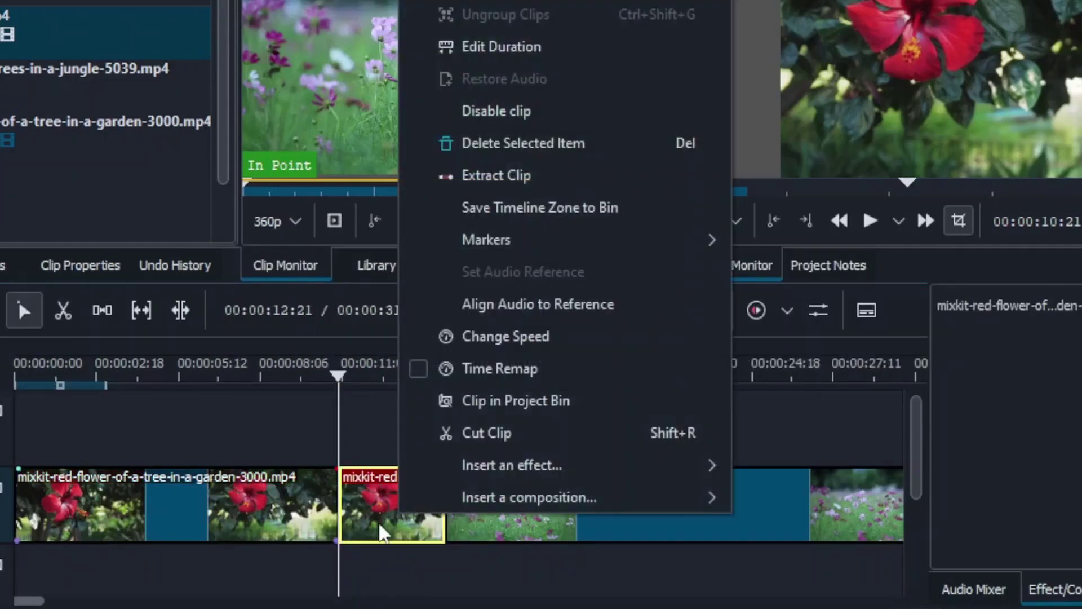
{"action": "left_click", "coordinate": [369, 446]}
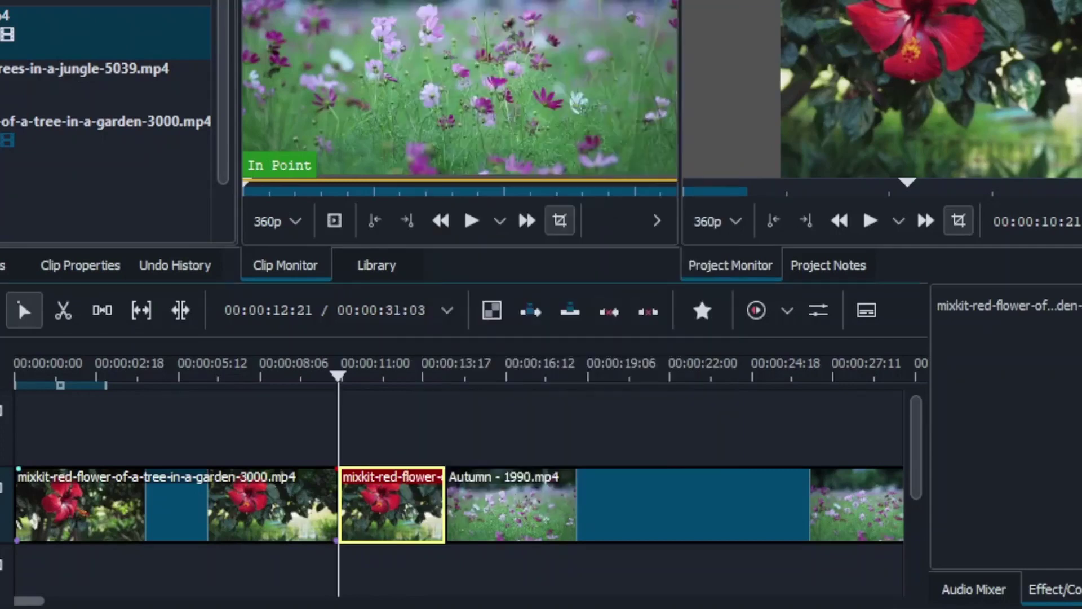
{"action": "right_click", "coordinate": [366, 445]}
{"action": "left_click", "coordinate": [399, 450]}
{"action": "left_click_drag", "start_coordinate": [431, 427], "coordinate": [399, 423]}
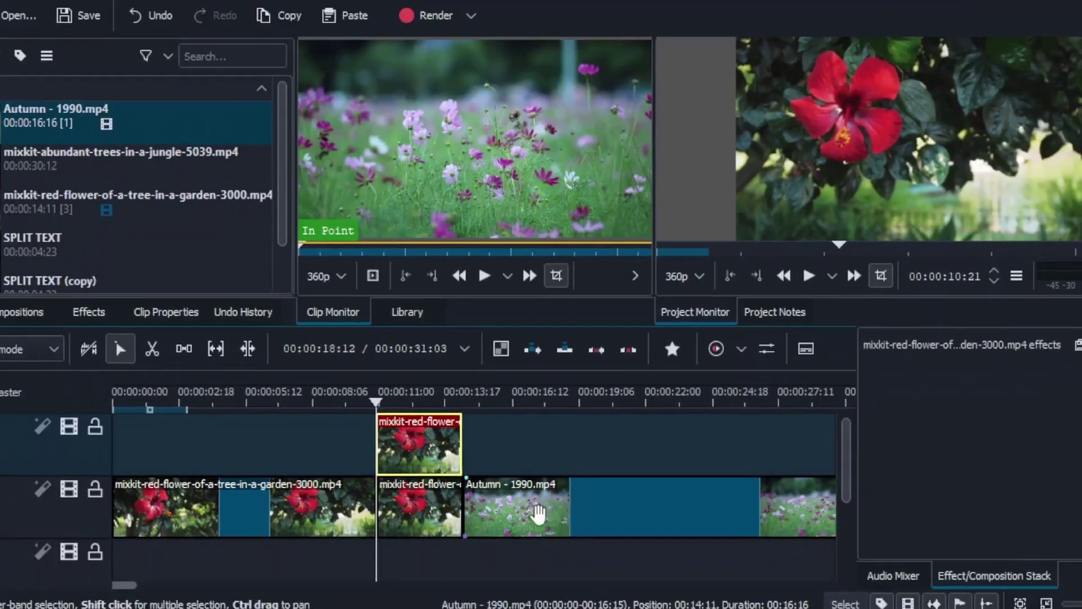
Slide Autumn - 1990.mp4 to the playhead and move the first hibiscus part onto the bottom track
{"action": "left_click", "coordinate": [650, 531]}
{"action": "left_click_drag", "start_coordinate": [630, 529], "coordinate": [633, 556]}
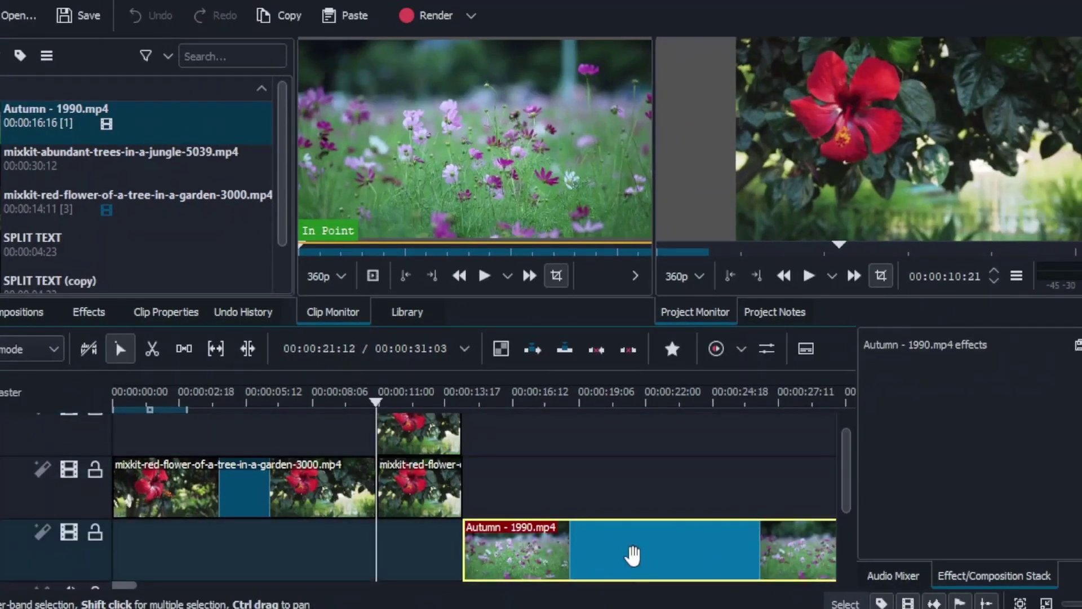
{"action": "left_click_drag", "start_coordinate": [632, 556], "coordinate": [546, 556]}
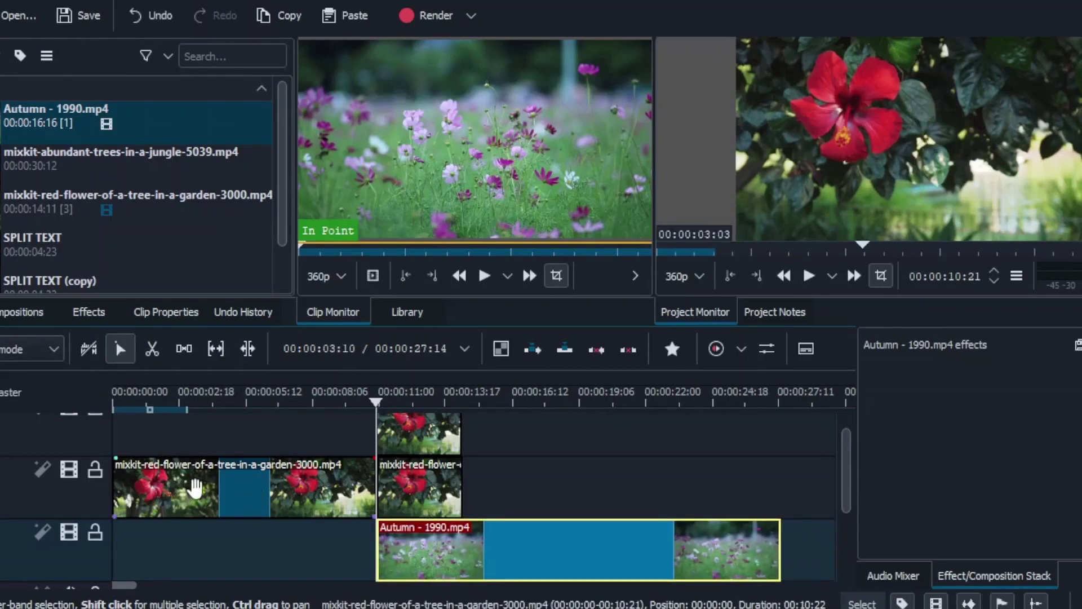
{"action": "left_click_drag", "start_coordinate": [288, 496], "coordinate": [289, 543]}
{"action": "left_click", "coordinate": [444, 546]}
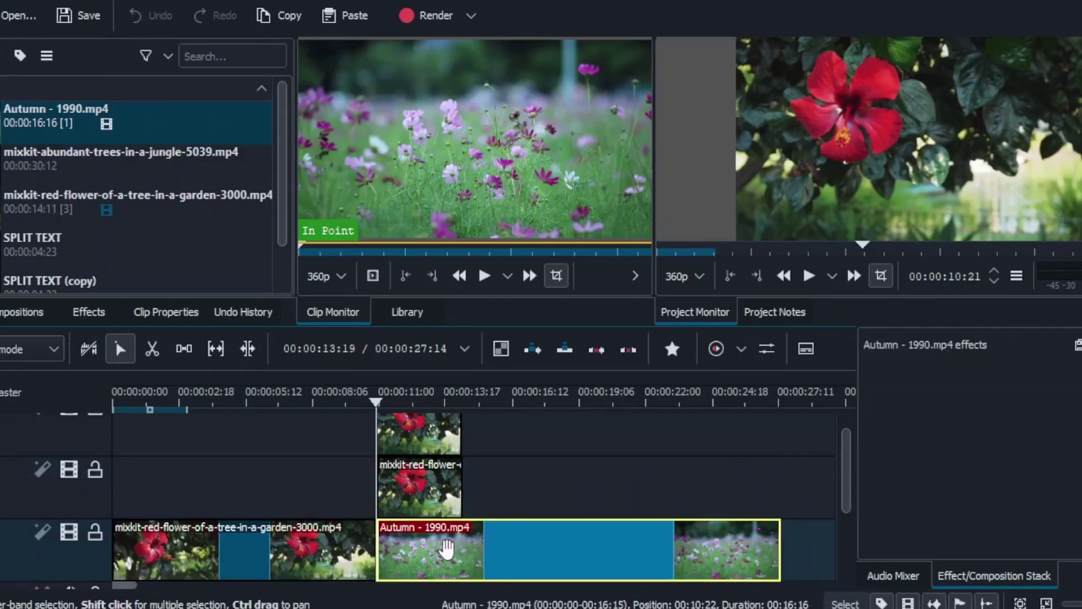
{"action": "left_click", "coordinate": [424, 474]}
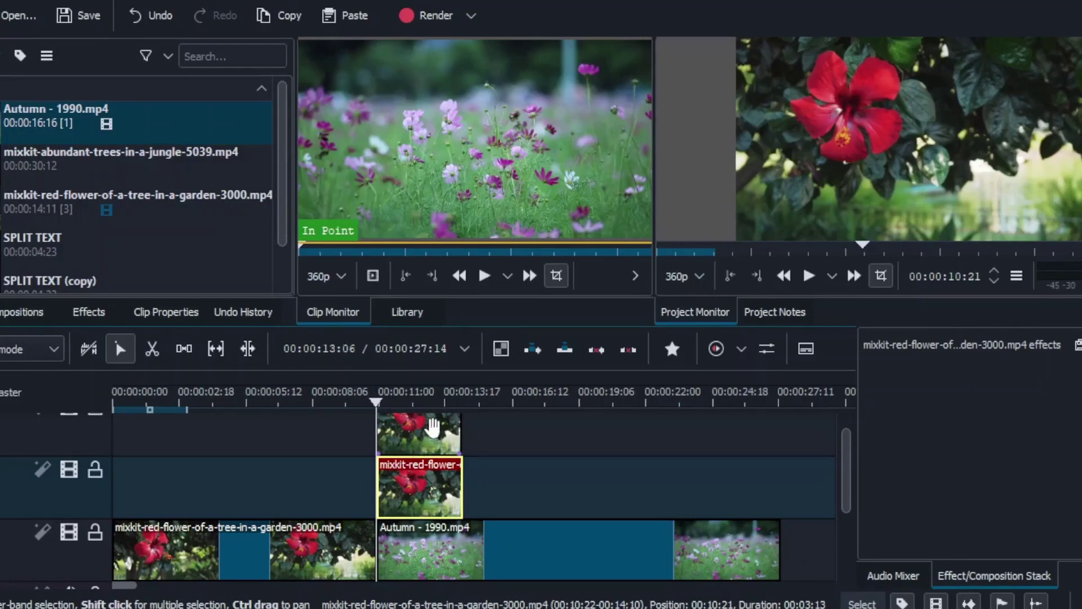
Drag Rotoscoping from Alpha, Mask and Keying onto the top and middle hibiscus pieces
{"action": "scroll", "coordinate": [432, 428], "scroll_direction": "up", "scroll_amount": 1}
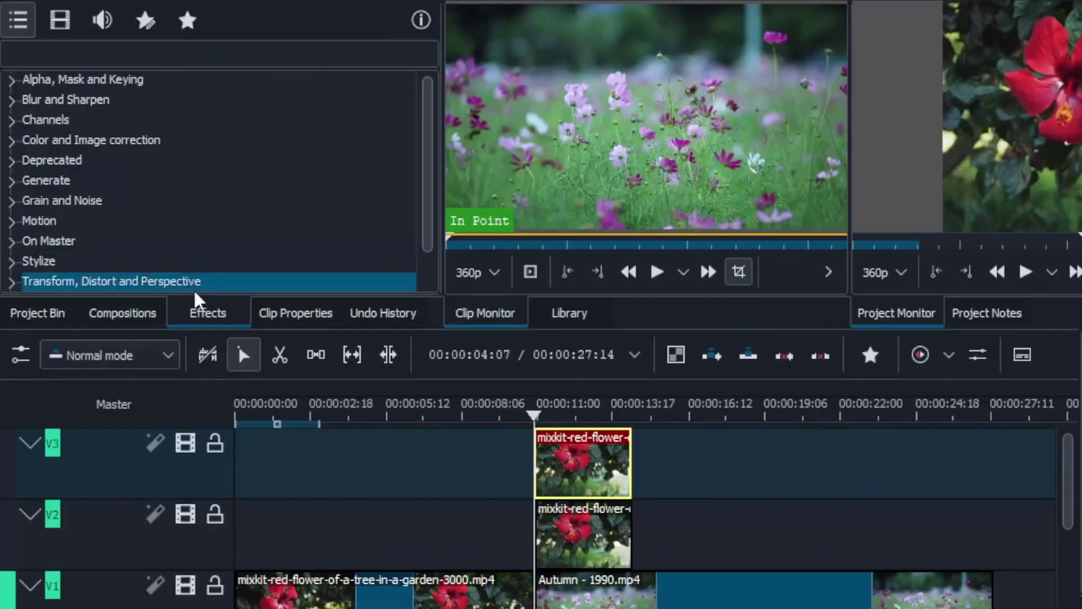
{"action": "left_click", "coordinate": [59, 82]}
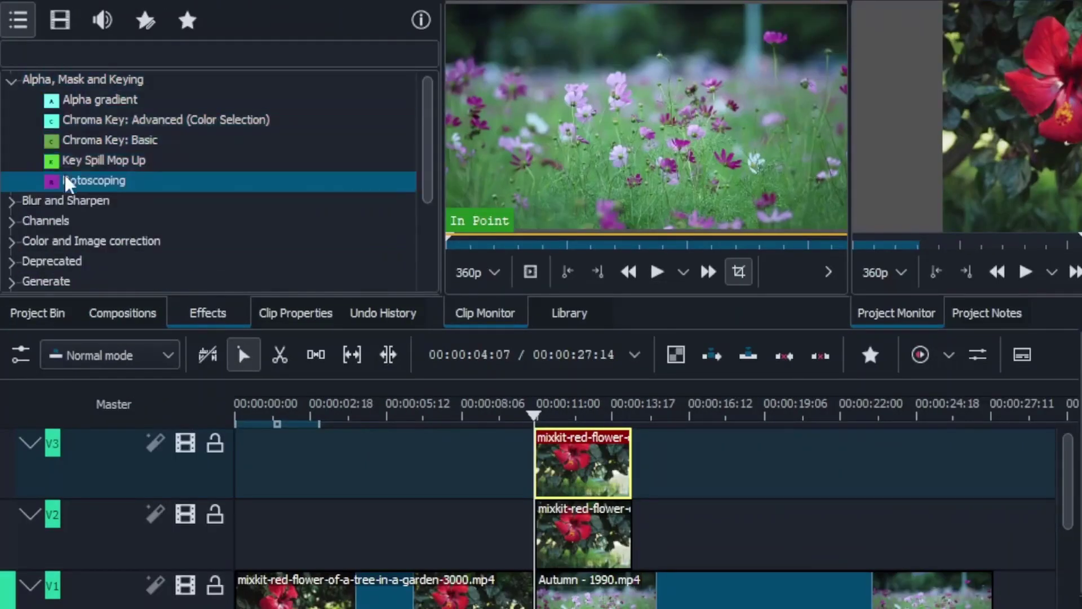
{"action": "left_click_drag", "start_coordinate": [507, 356], "coordinate": [587, 494]}
{"action": "left_click_drag", "start_coordinate": [70, 189], "coordinate": [592, 551]}
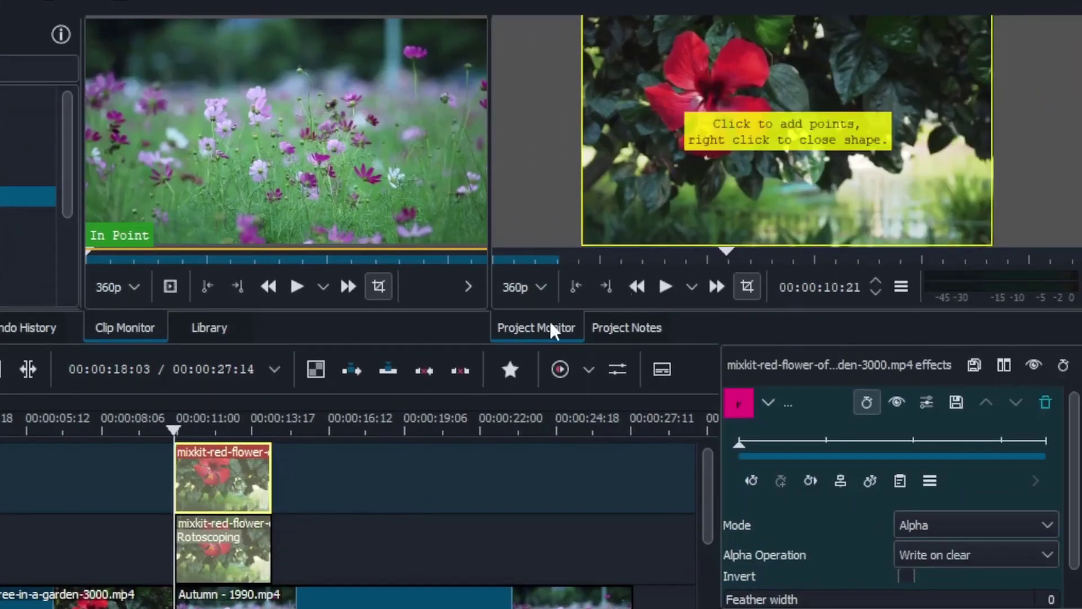
Zoom out the monitor and draw a triangle mask through top-left, bottom-right and bottom-left corners
{"action": "mouse_move", "coordinate": [1067, 197]}
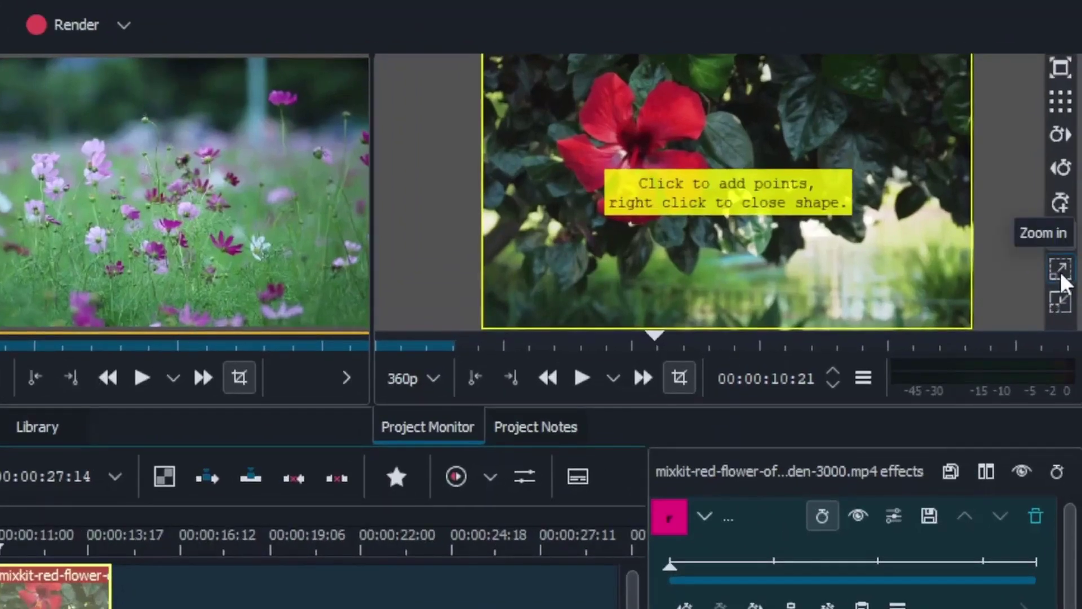
{"action": "left_click", "coordinate": [1060, 301]}
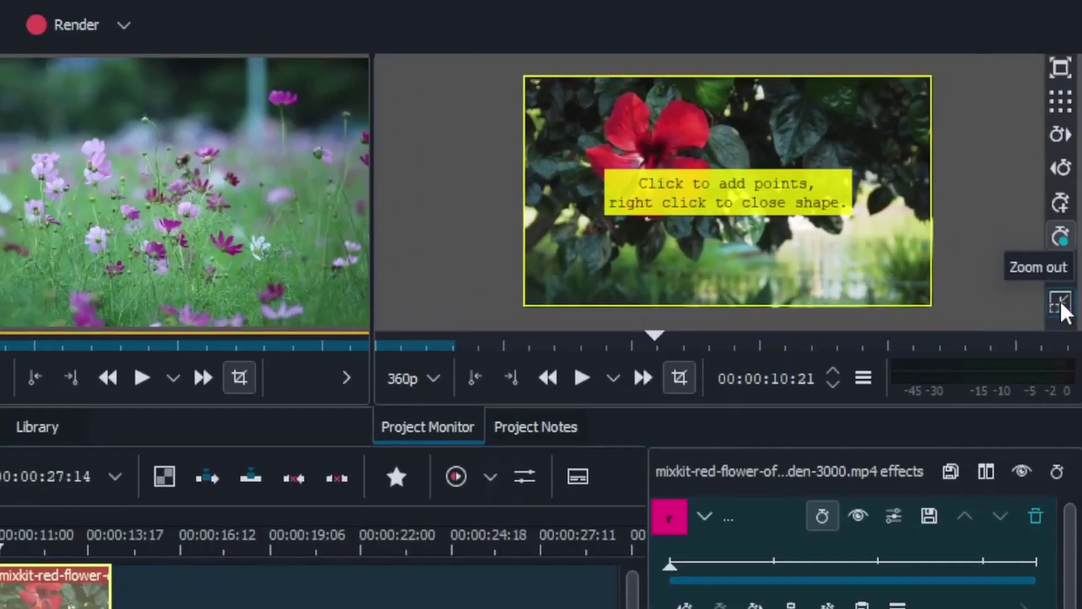
{"action": "left_click", "coordinate": [1061, 301]}
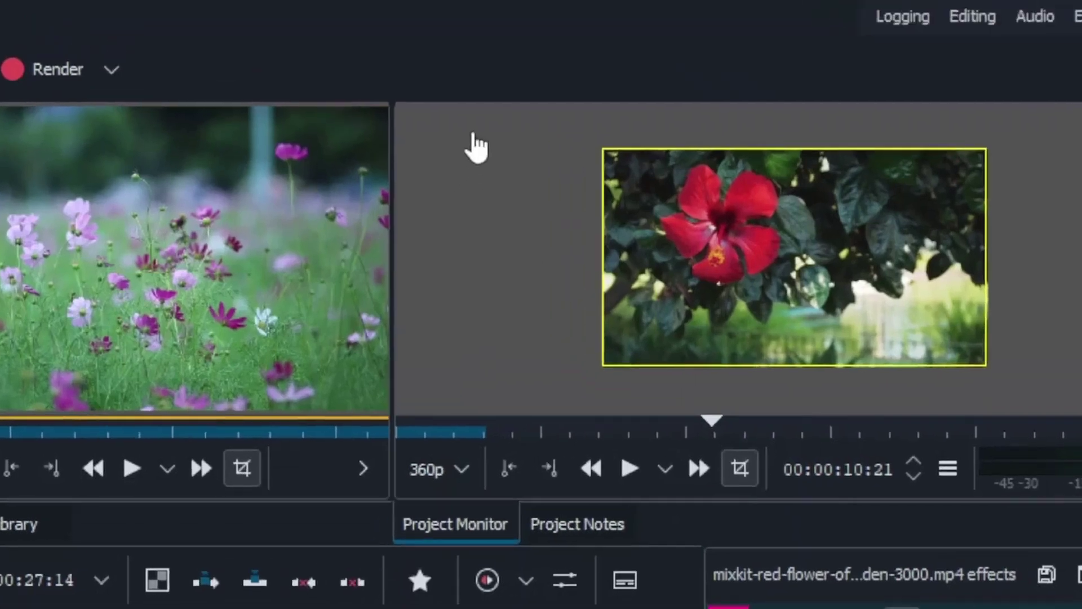
{"action": "left_click", "coordinate": [591, 144]}
{"action": "left_click", "coordinate": [995, 366]}
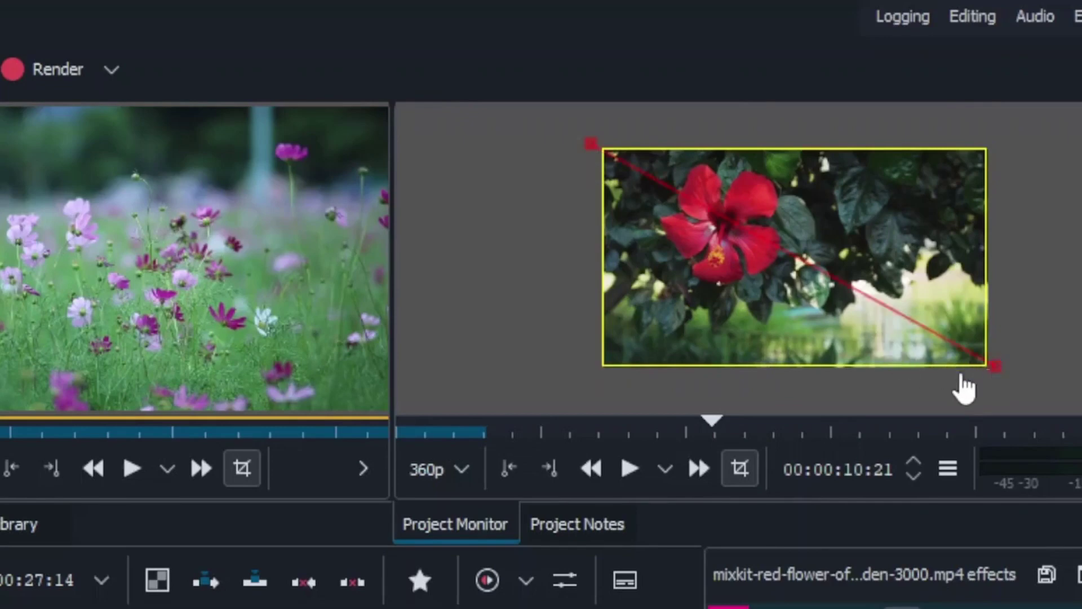
{"action": "left_click", "coordinate": [590, 377]}
{"action": "right_click", "coordinate": [582, 145]}
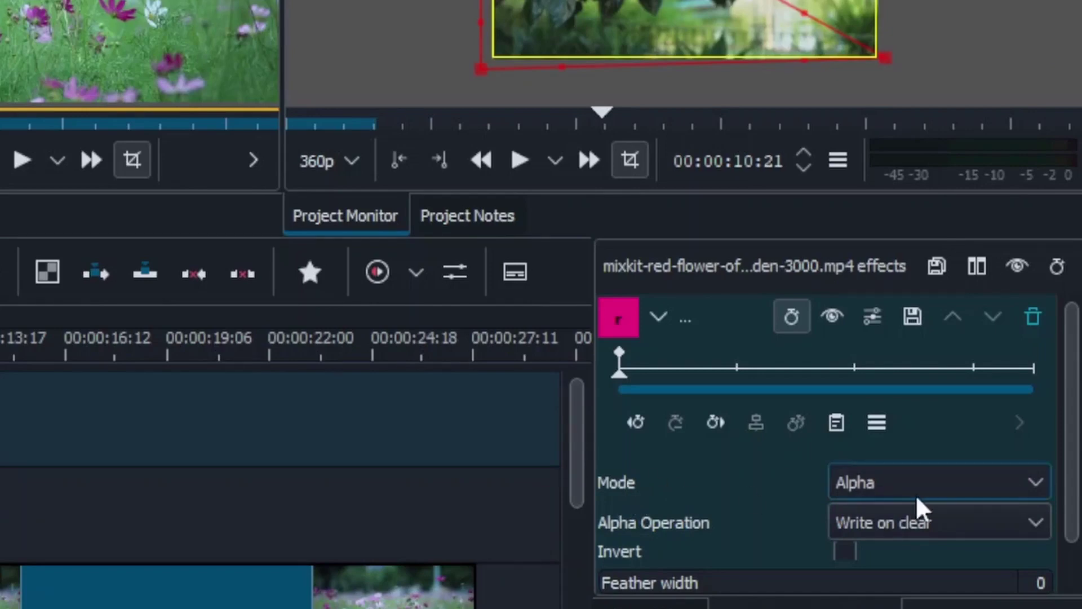
Set the mask's Alpha Operation to Subtract
{"action": "left_click", "coordinate": [929, 531]}
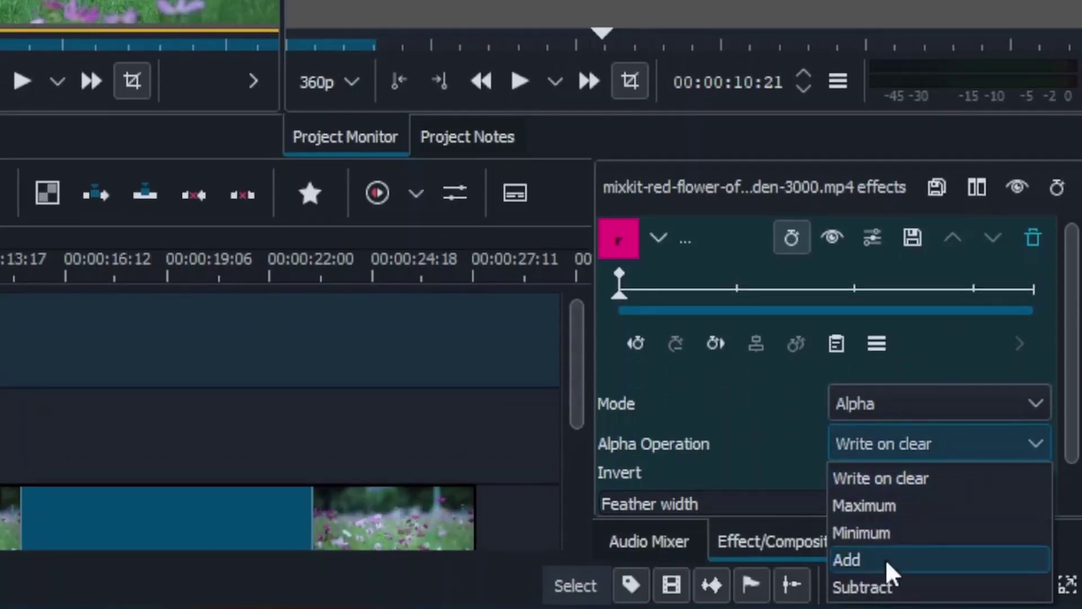
{"action": "left_click", "coordinate": [883, 588]}
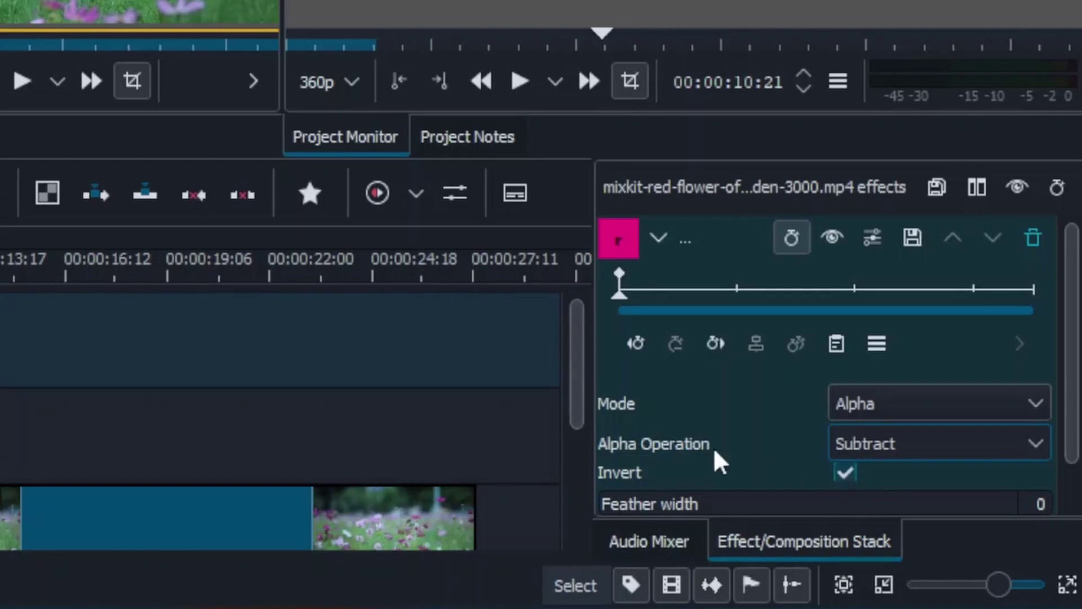
{"action": "left_click", "coordinate": [153, 412]}
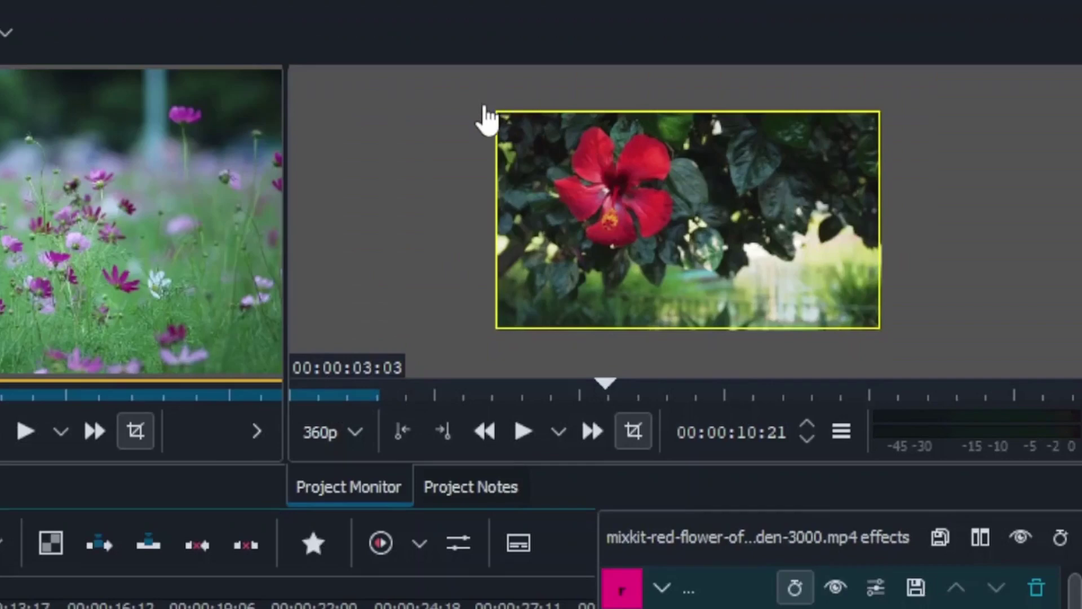
Draw a triangle mask on the V2 piece through top-left, bottom-right and top-right, keeping Write on clear
{"action": "left_click", "coordinate": [483, 112]}
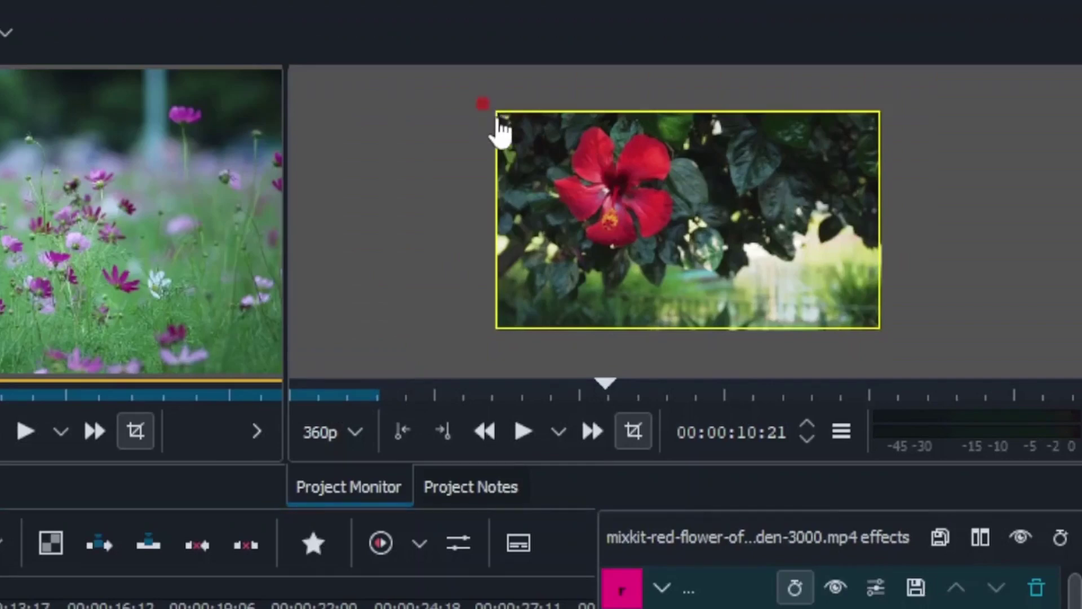
{"action": "left_click", "coordinate": [886, 331]}
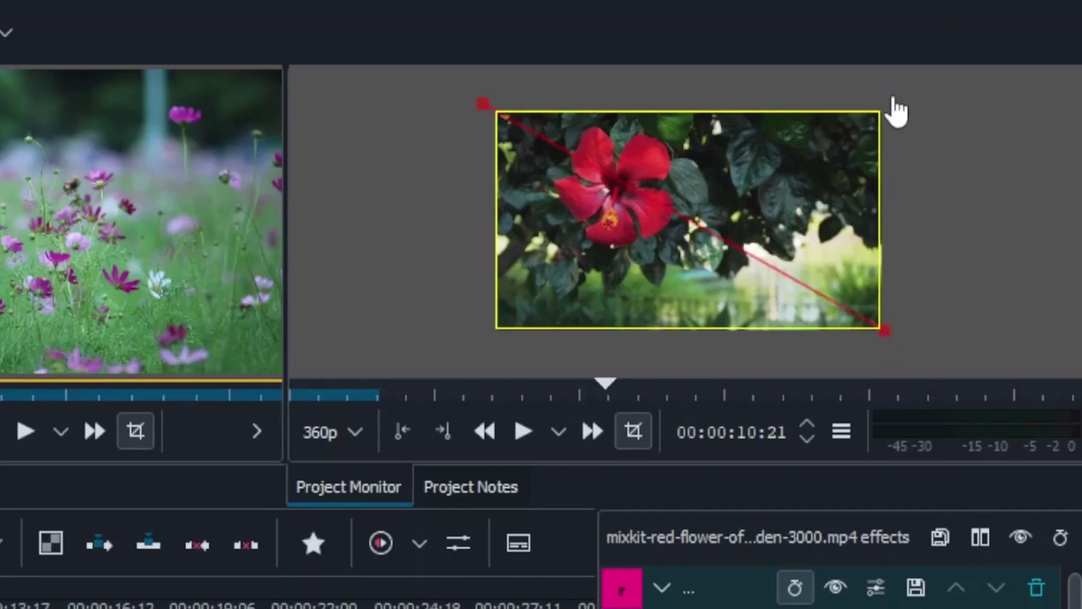
{"action": "left_click", "coordinate": [488, 104]}
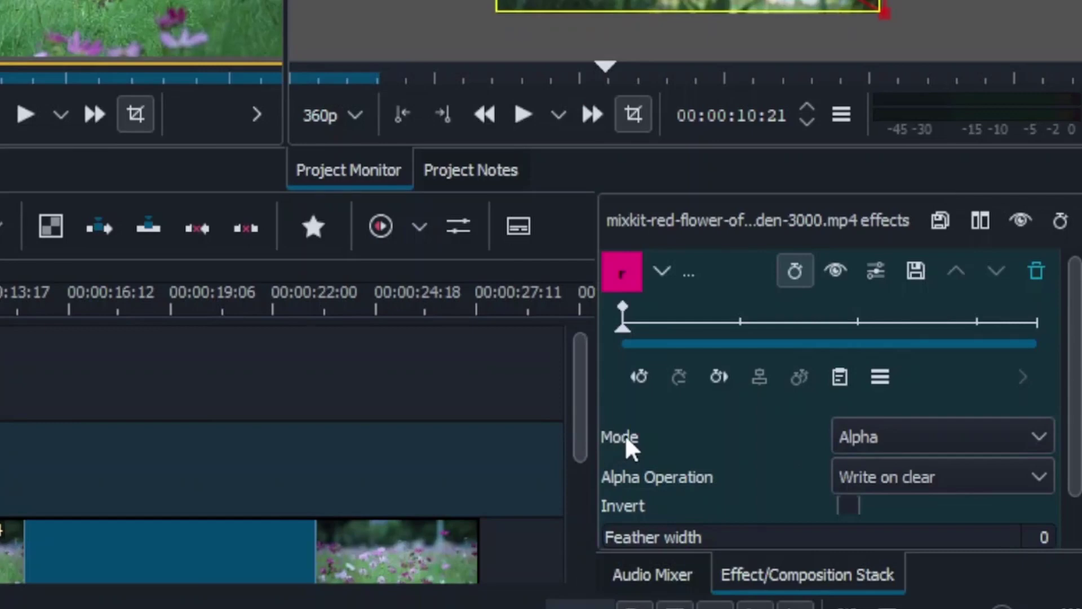
{"action": "left_click", "coordinate": [913, 480]}
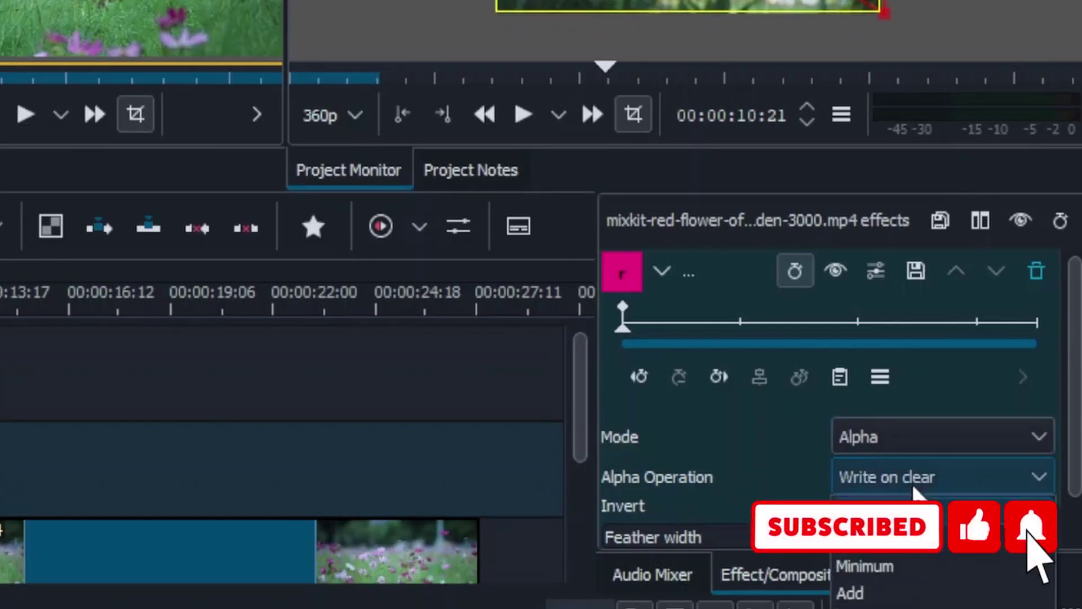
{"action": "key", "text": "Escape"}
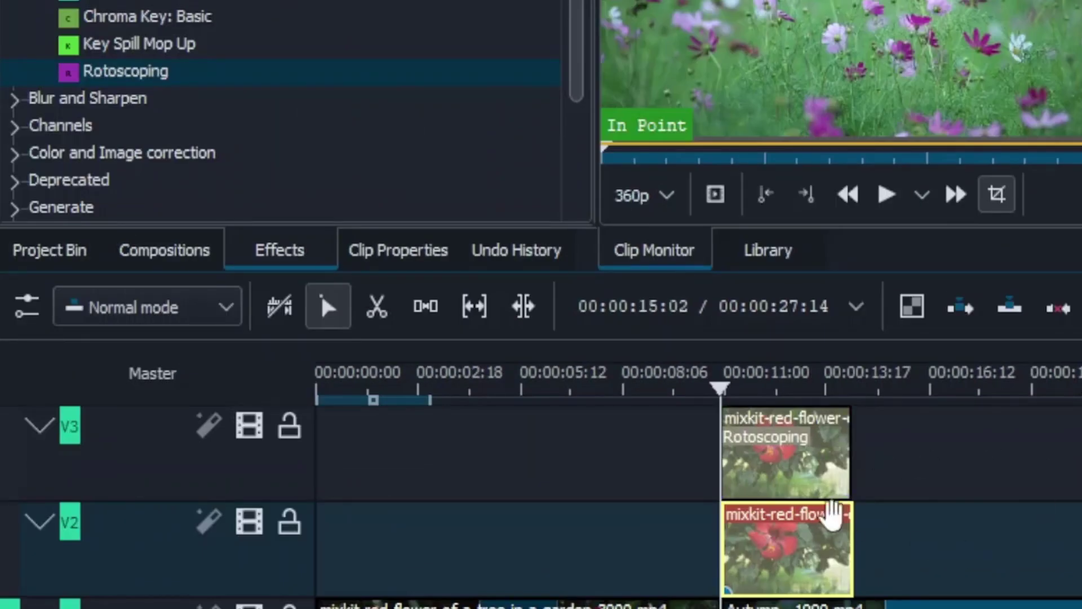
Apply Transform from Transform, Distort and Perspective to the top hibiscus piece and scrub to about 00:00:12:12
{"action": "scroll", "coordinate": [141, 186], "scroll_direction": "down", "scroll_amount": 2}
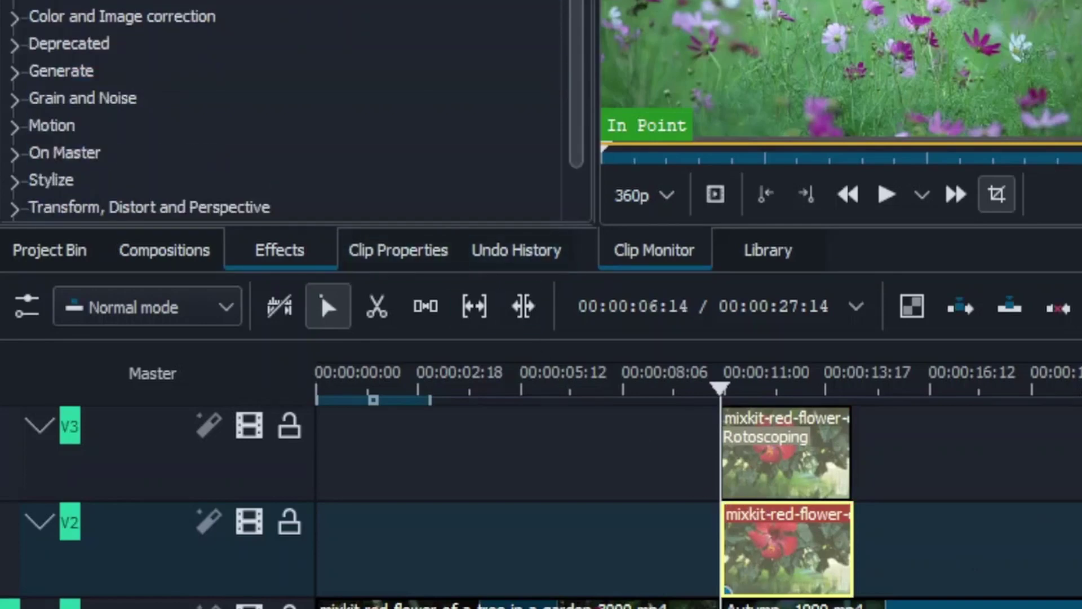
{"action": "scroll", "coordinate": [133, 208], "scroll_direction": "down", "scroll_amount": 1}
{"action": "left_click", "coordinate": [136, 153]}
{"action": "scroll", "coordinate": [137, 161], "scroll_direction": "down", "scroll_amount": 3}
{"action": "left_click_drag", "start_coordinate": [136, 160], "coordinate": [809, 482]}
{"action": "left_click_drag", "start_coordinate": [162, 161], "coordinate": [780, 578]}
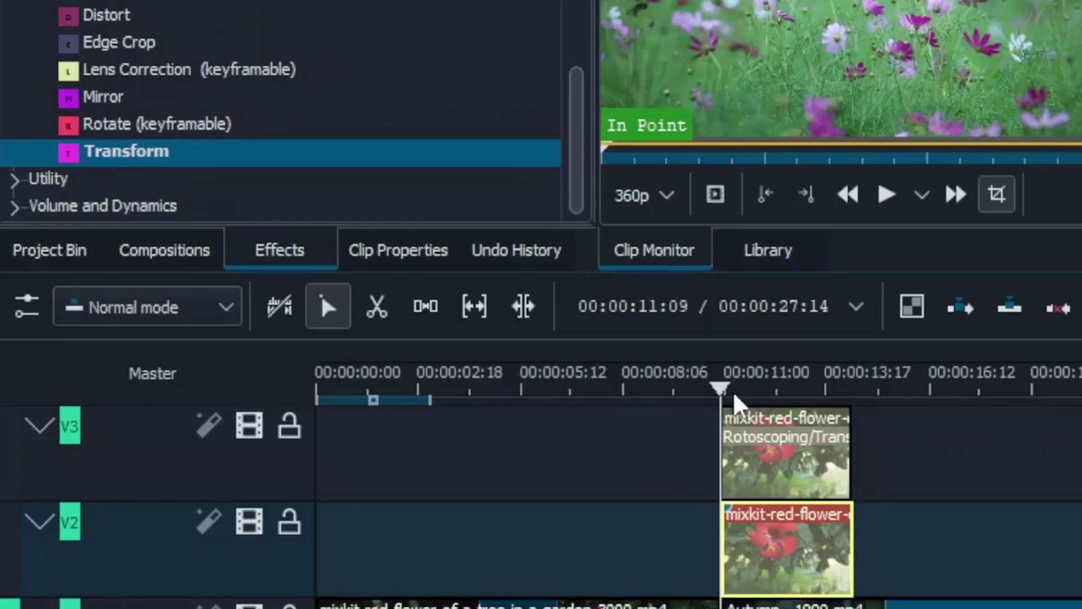
{"action": "left_click_drag", "start_coordinate": [726, 389], "coordinate": [782, 398]}
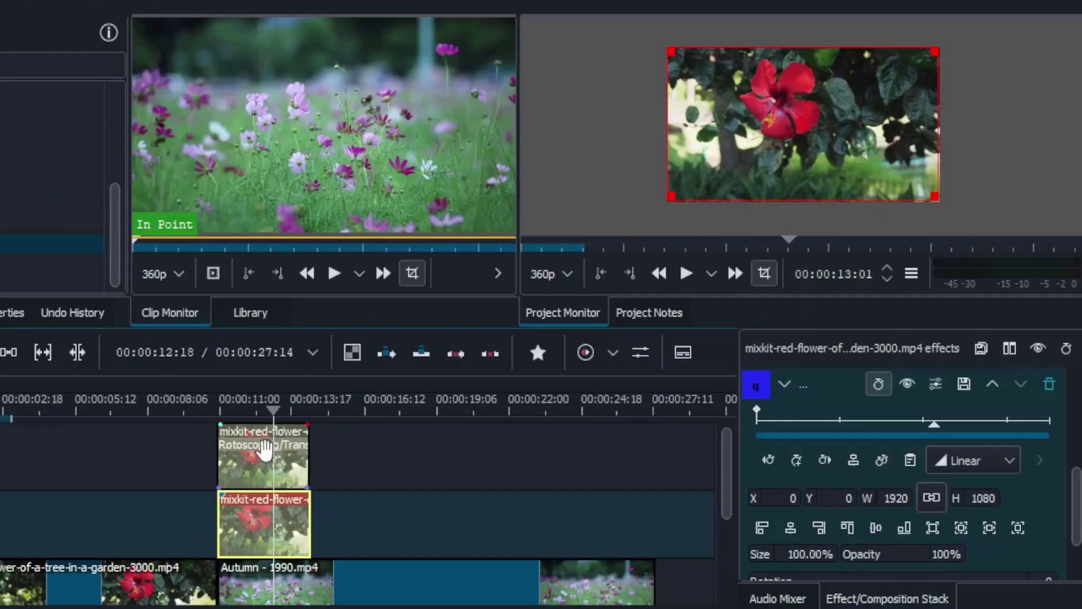
Add two Transform keyframes a few frames apart on the lower hibiscus clip, setting X to 200
{"action": "left_click", "coordinate": [796, 460]}
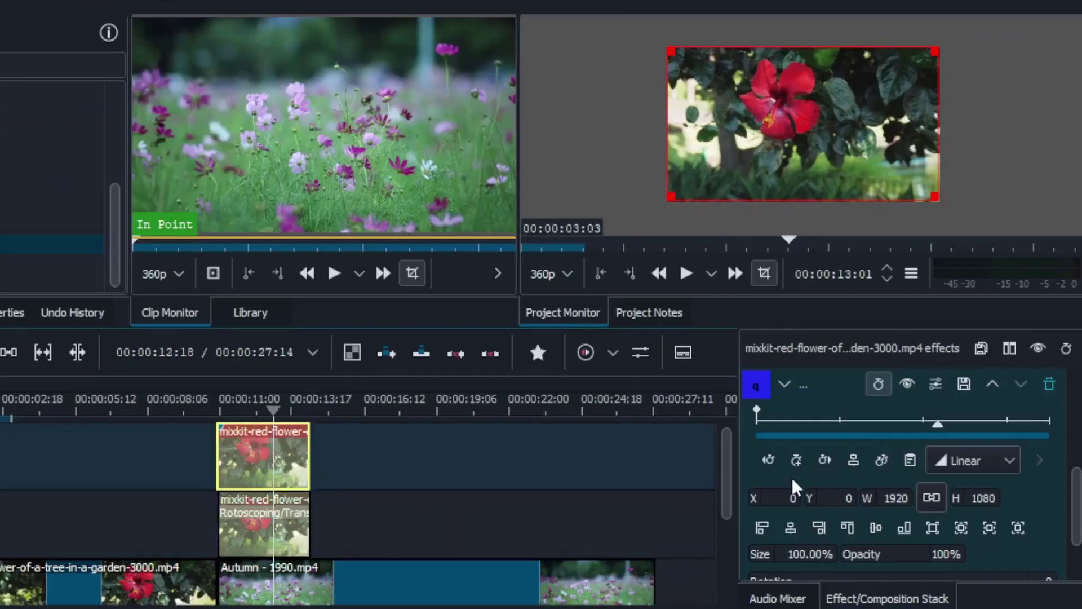
{"action": "left_click", "coordinate": [270, 519]}
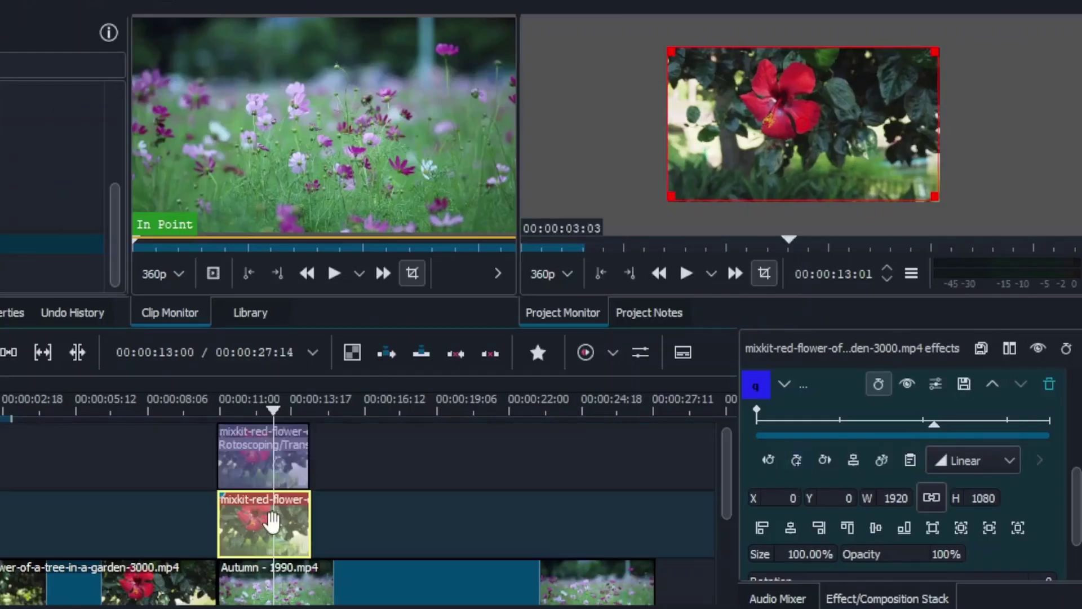
{"action": "left_click", "coordinate": [795, 461]}
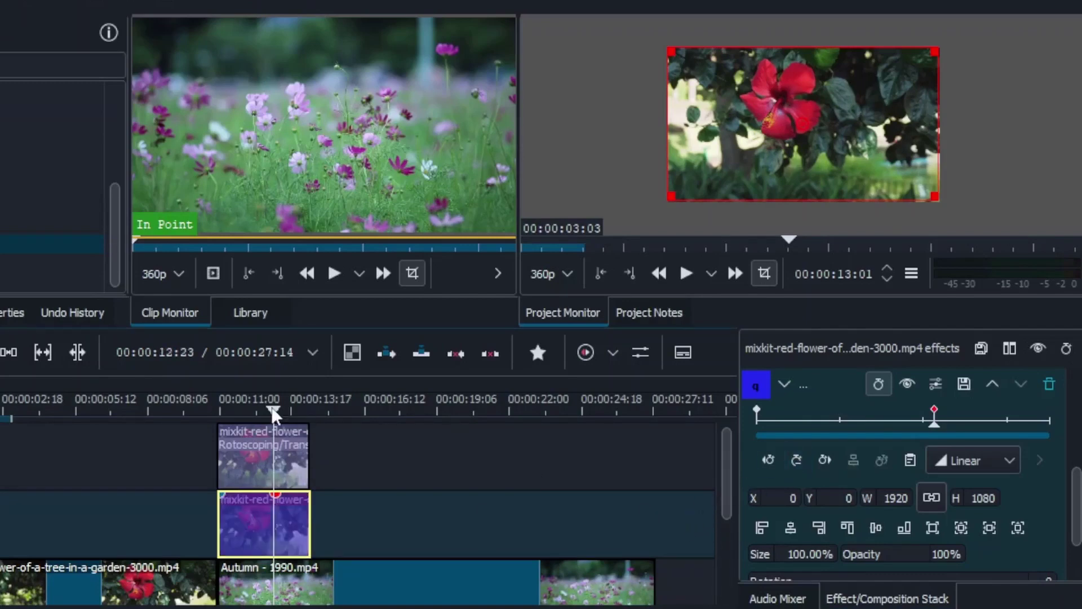
{"action": "left_click_drag", "start_coordinate": [274, 415], "coordinate": [277, 415]}
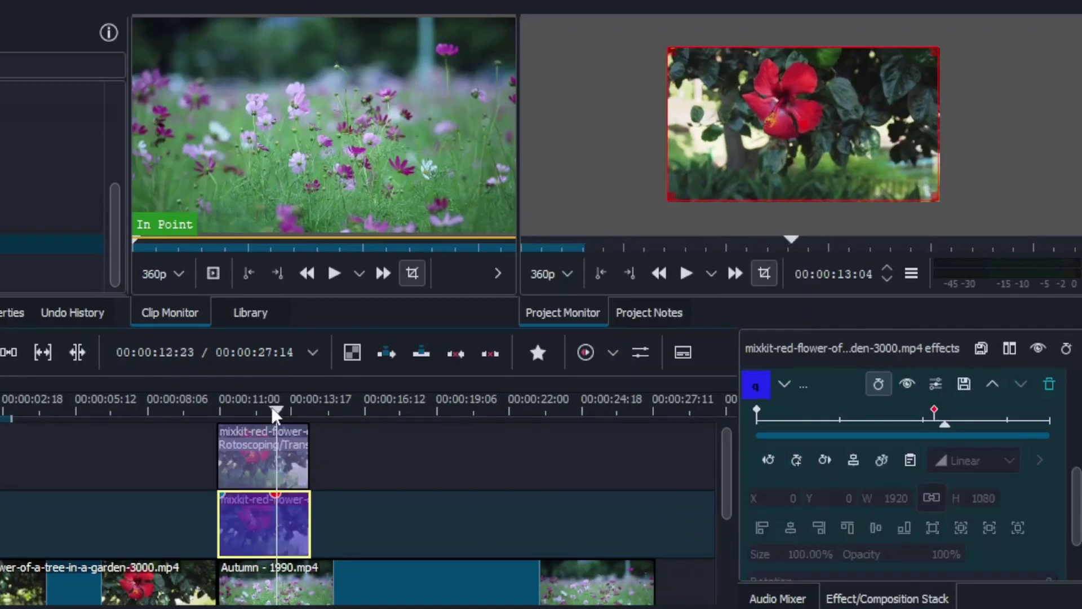
{"action": "left_click", "coordinate": [796, 460]}
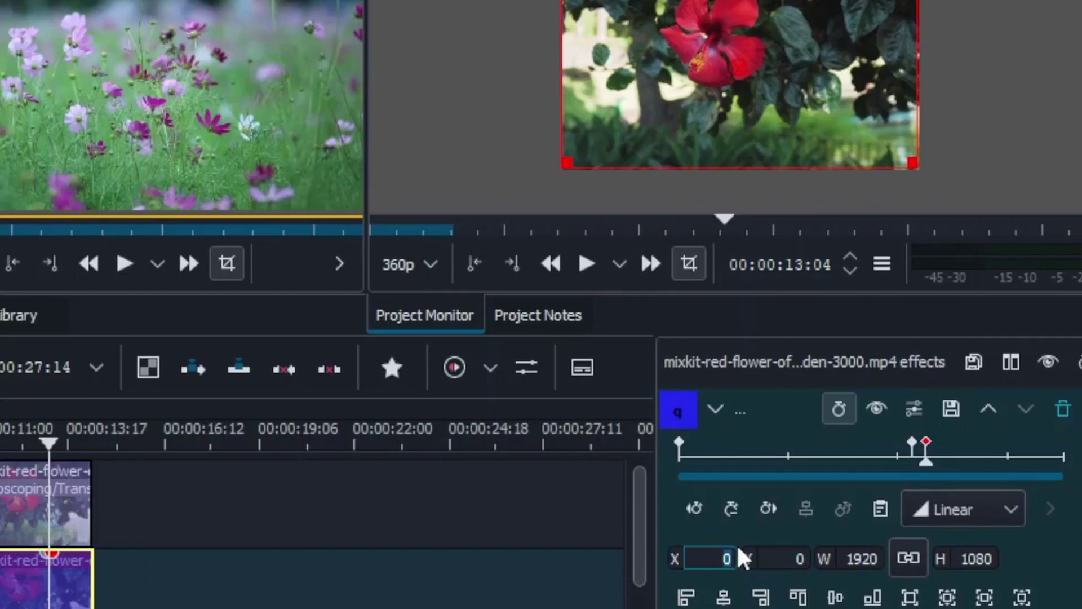
{"action": "type", "text": "200"}
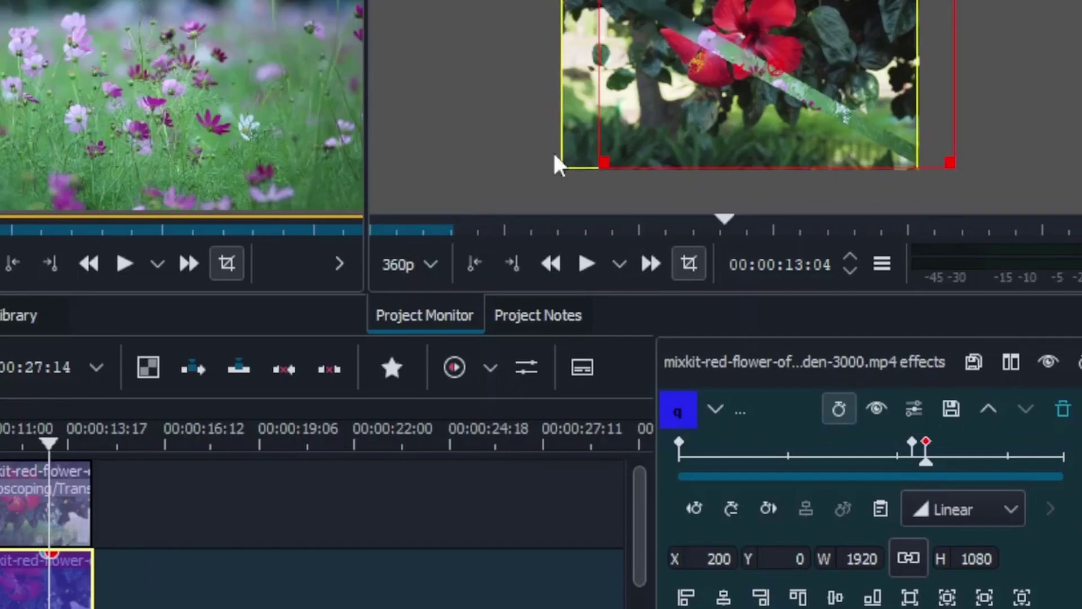
Key the upper hibiscus clip to X -200, then scrub ahead to about 00:00:14:01
{"action": "left_click", "coordinate": [59, 514]}
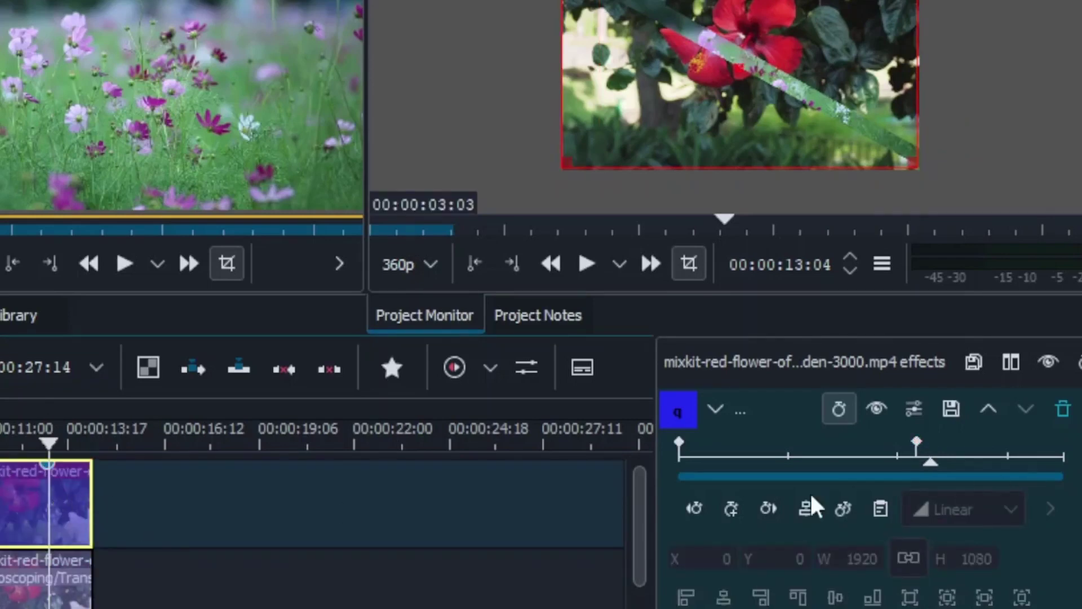
{"action": "left_click", "coordinate": [731, 509]}
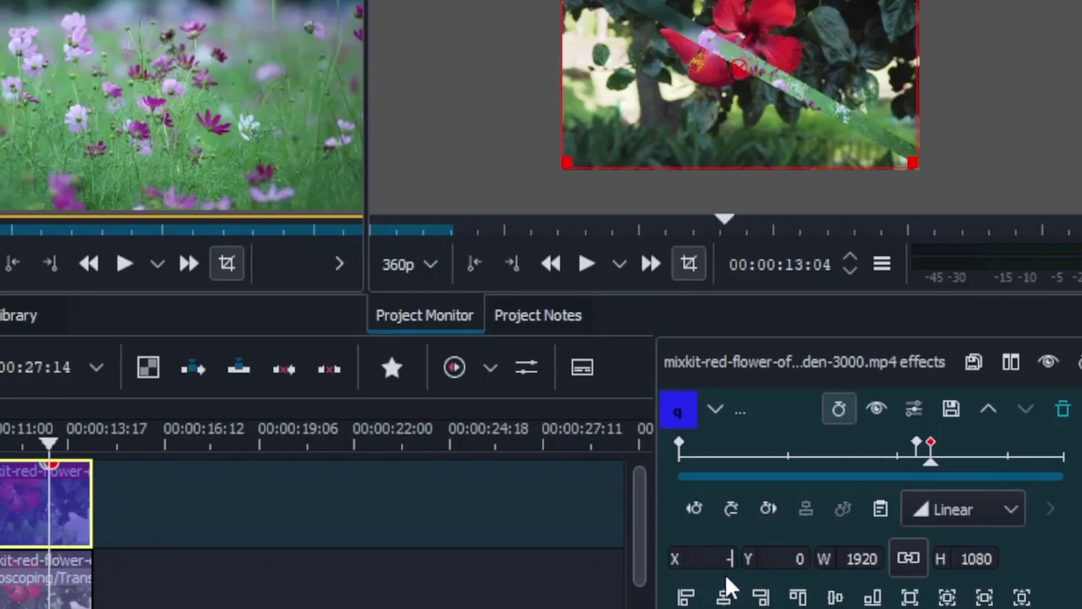
{"action": "key", "text": "Return"}
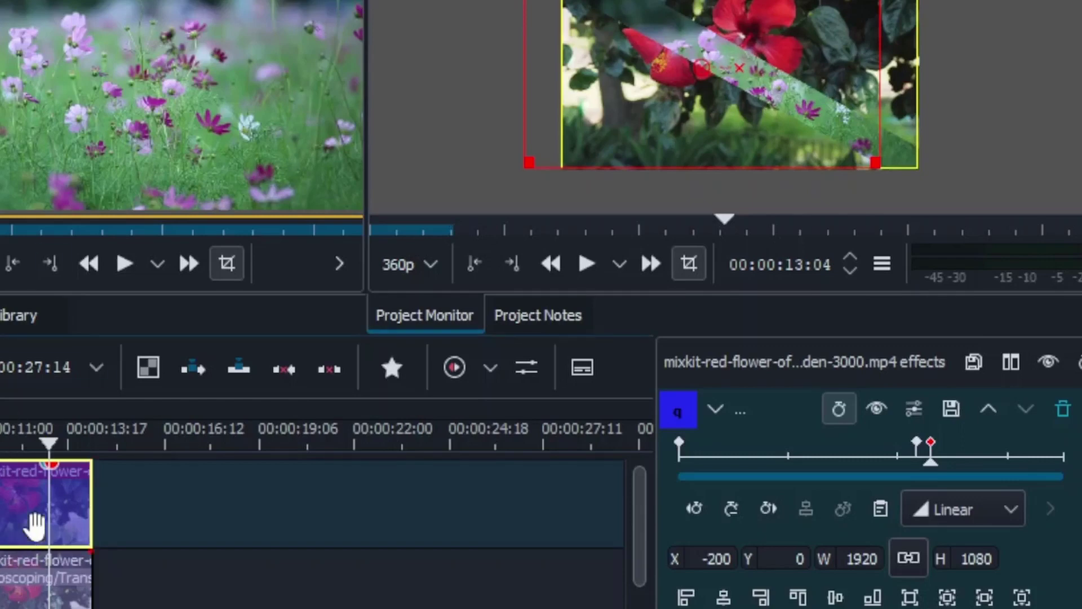
{"action": "left_click_drag", "start_coordinate": [52, 476], "coordinate": [78, 510]}
{"action": "scroll", "coordinate": [85, 527], "scroll_direction": "up", "scroll_amount": 4}
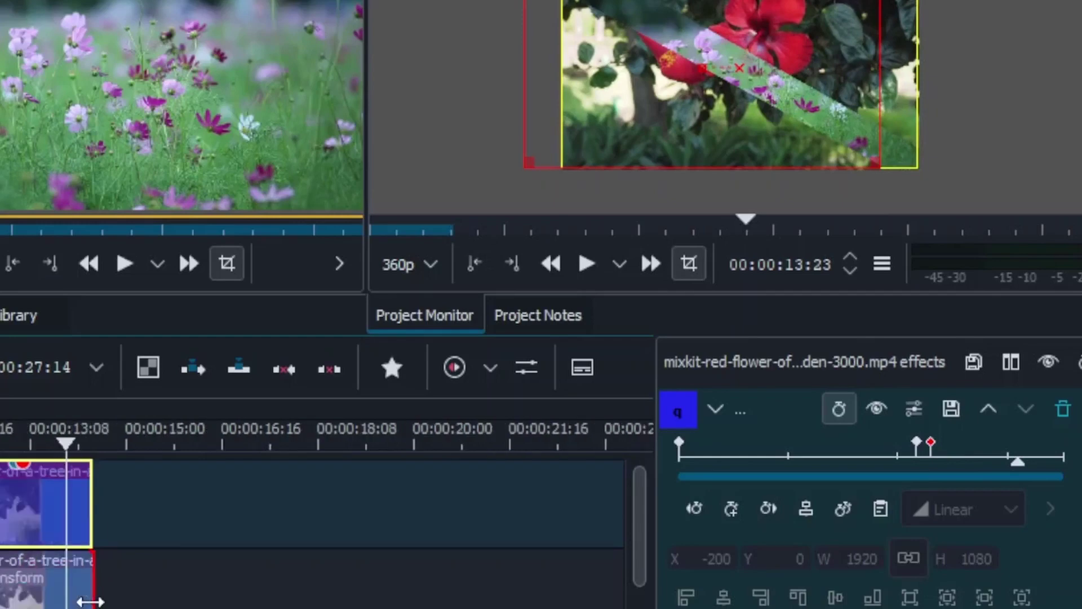
{"action": "left_click_drag", "start_coordinate": [124, 438], "coordinate": [132, 438]}
Add keyframes at 14:01 and 14:05 and set the lower hibiscus clip's X to 2000
{"action": "left_click", "coordinate": [694, 507]}
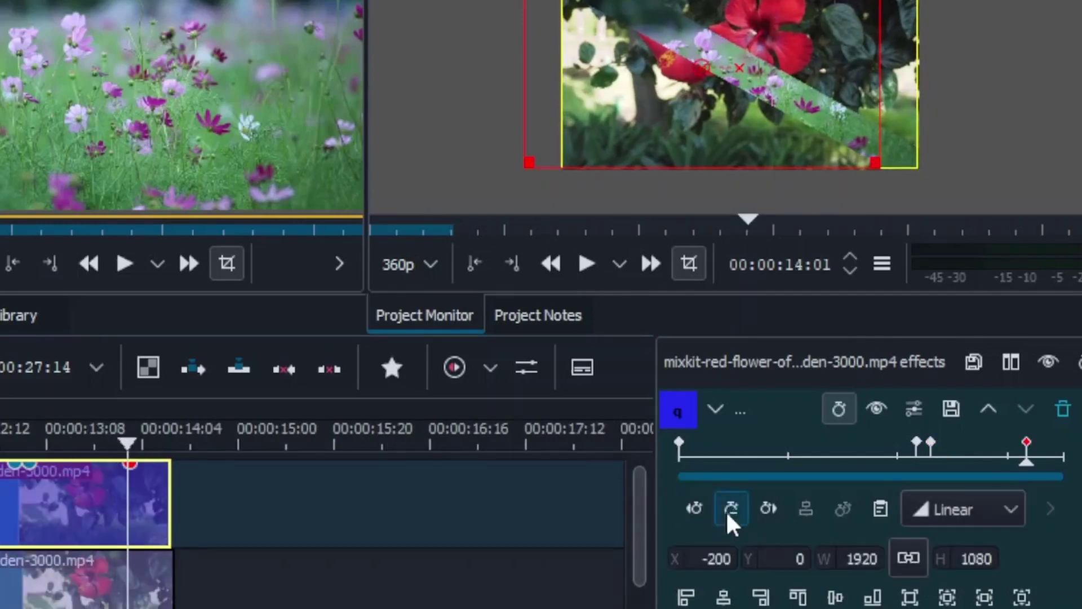
{"action": "left_click", "coordinate": [144, 589]}
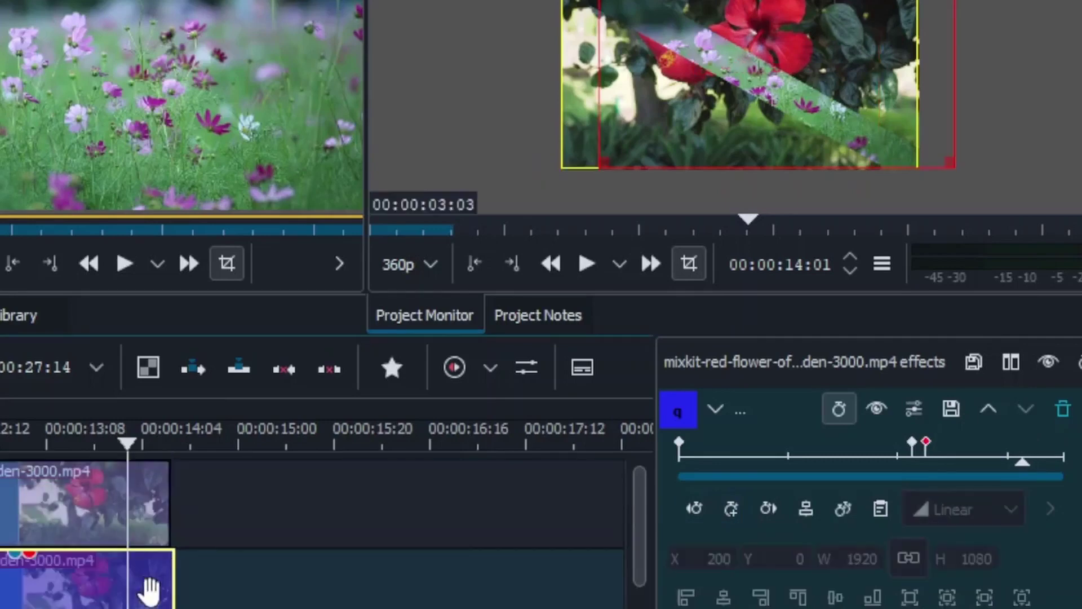
{"action": "left_click", "coordinate": [733, 507]}
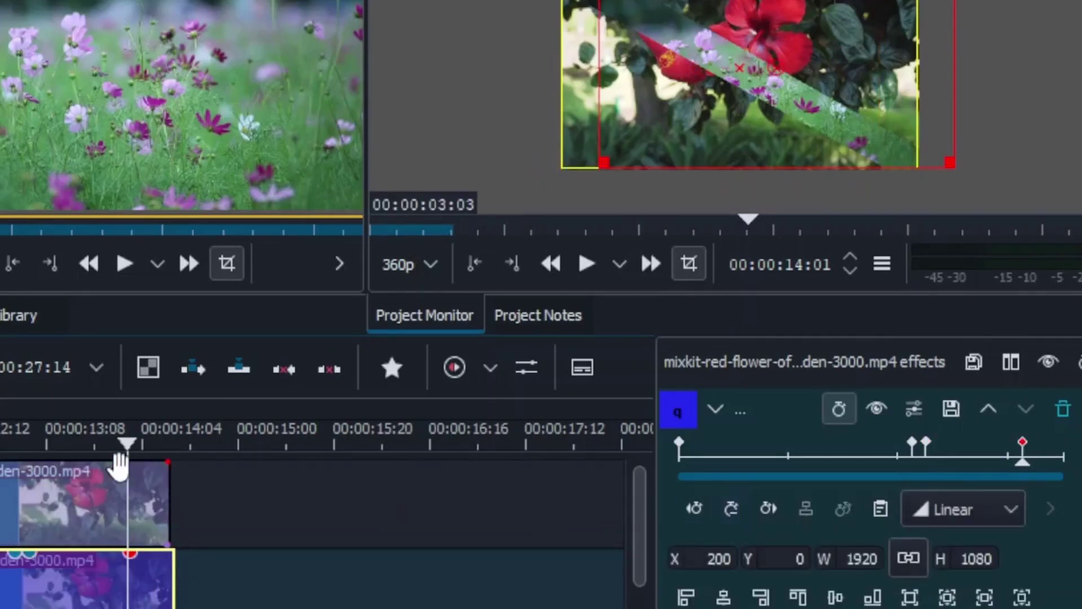
{"action": "key", "text": "Right"}
{"action": "key", "text": "Right"}
{"action": "key", "text": "Right"}
{"action": "key", "text": "Right"}
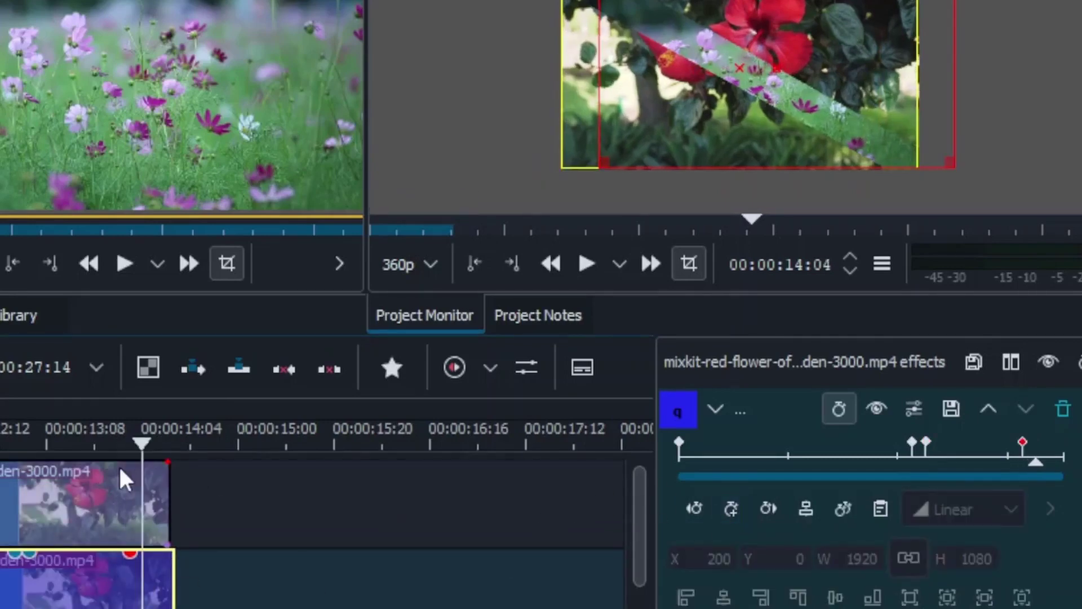
{"action": "left_click", "coordinate": [733, 507]}
{"action": "double_click", "coordinate": [708, 559]}
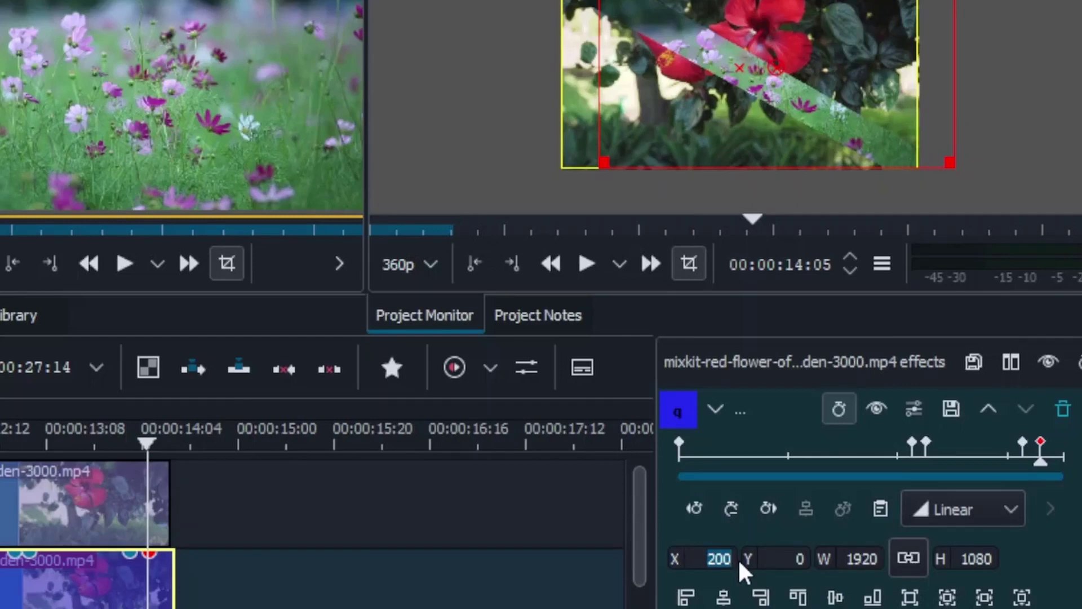
{"action": "type", "text": "2000"}
{"action": "key", "text": "Return"}
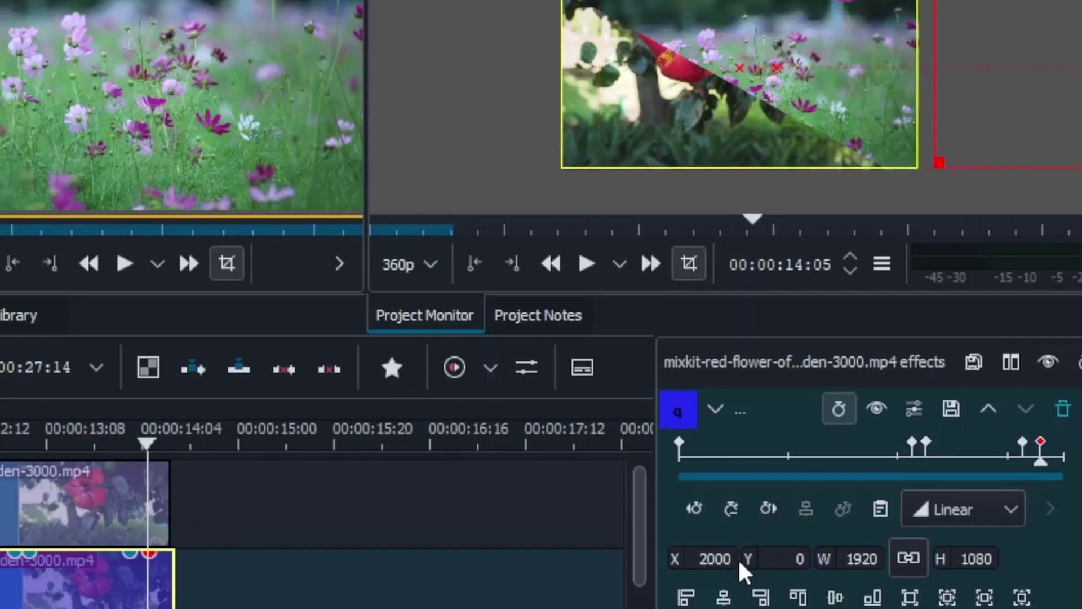
Set the upper hibiscus clip's X to -2000 at 14:05
{"action": "left_click", "coordinate": [81, 495]}
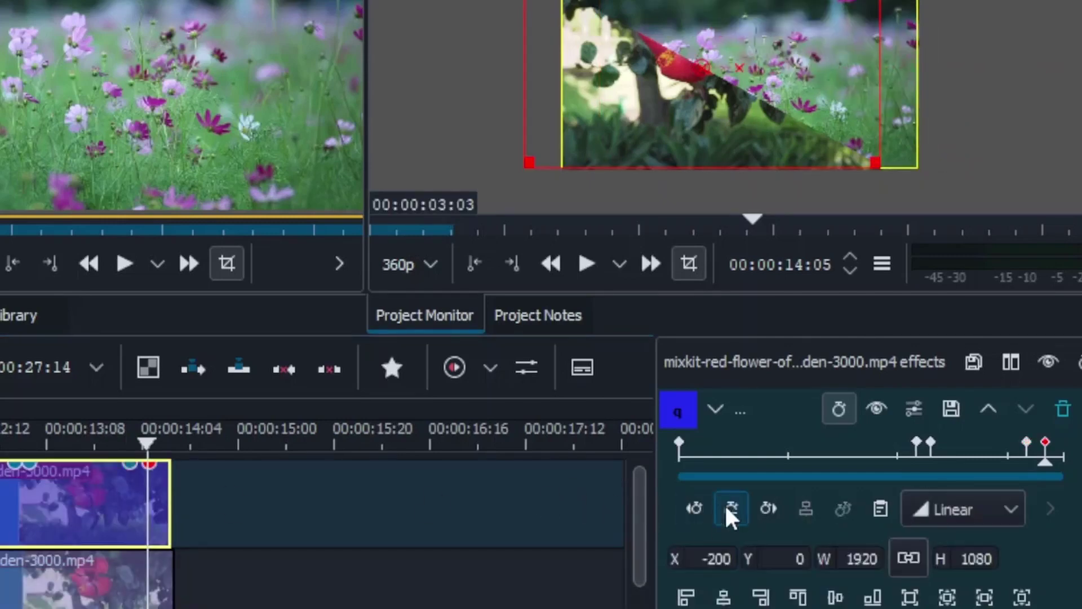
{"action": "double_click", "coordinate": [728, 558]}
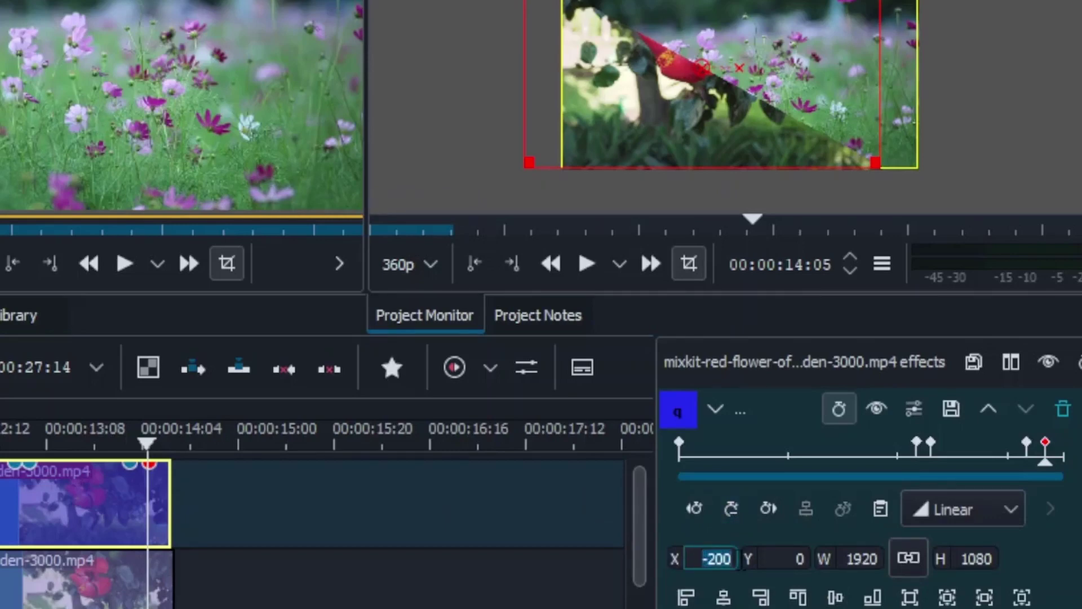
{"action": "type", "text": "0"}
{"action": "key", "text": "Return"}
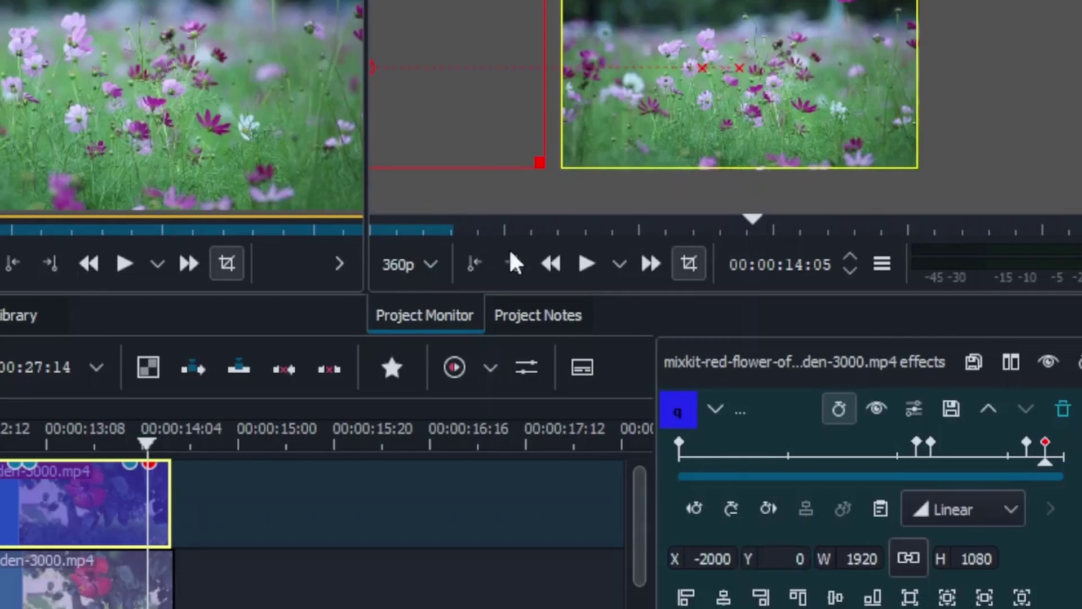
Check that both clips' keyframe interpolation is set to Linear
{"action": "left_click", "coordinate": [947, 515]}
{"action": "left_click", "coordinate": [954, 604]}
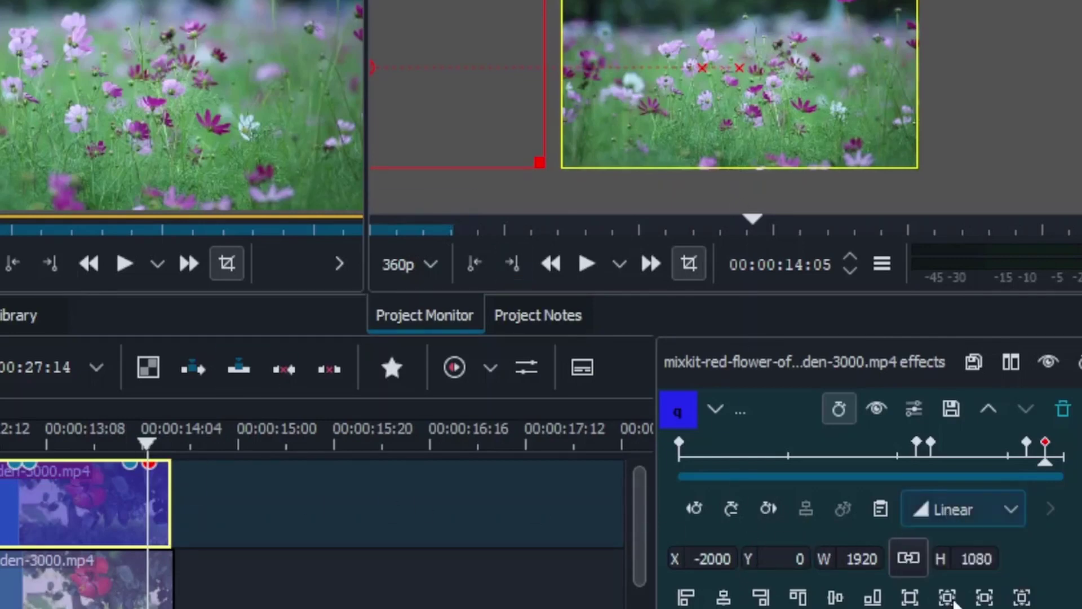
{"action": "key", "text": "Down"}
{"action": "key", "text": "Down"}
{"action": "left_click", "coordinate": [50, 587]}
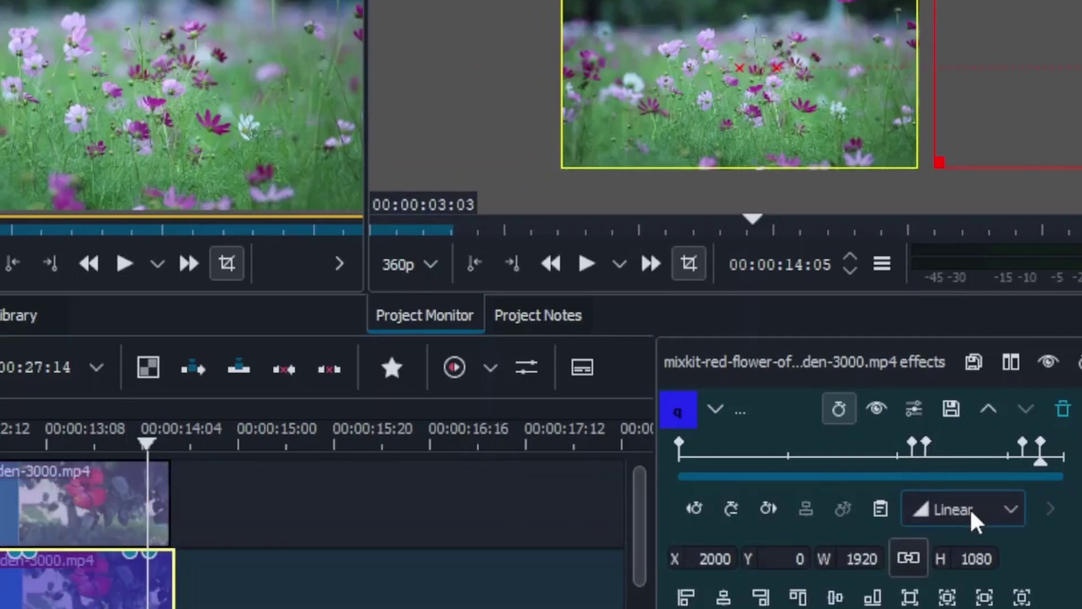
{"action": "left_click", "coordinate": [969, 508]}
{"action": "left_click", "coordinate": [951, 598]}
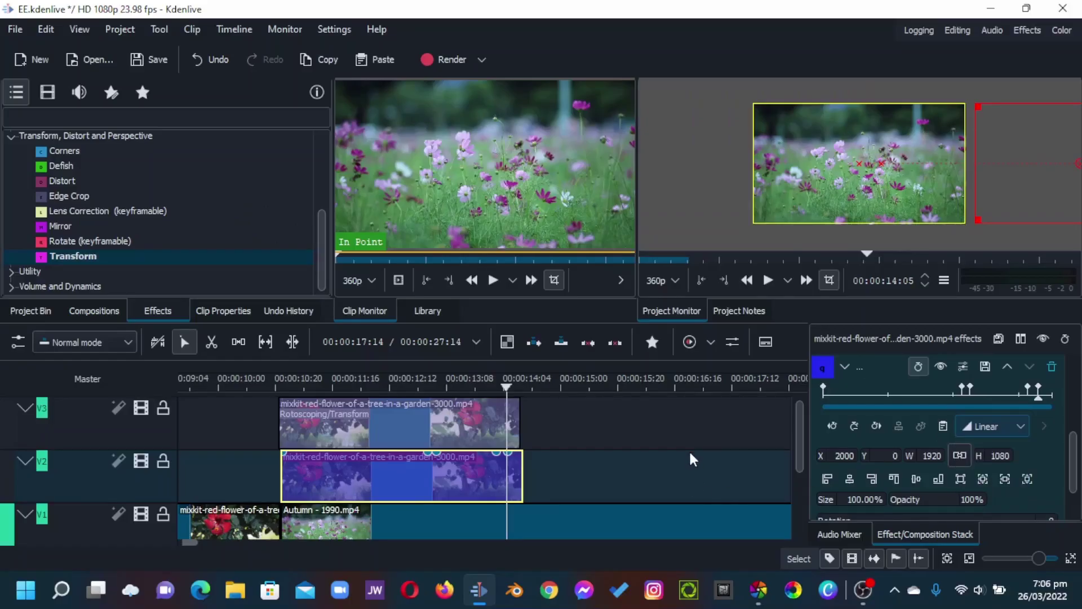
{"action": "left_click", "coordinate": [473, 423]}
{"action": "left_click", "coordinate": [473, 384]}
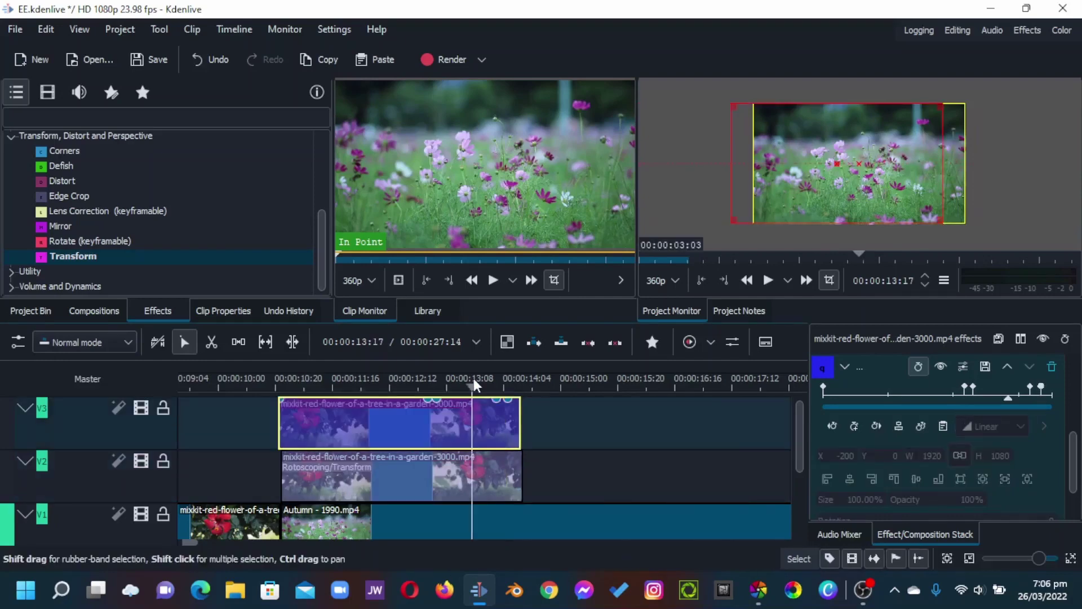